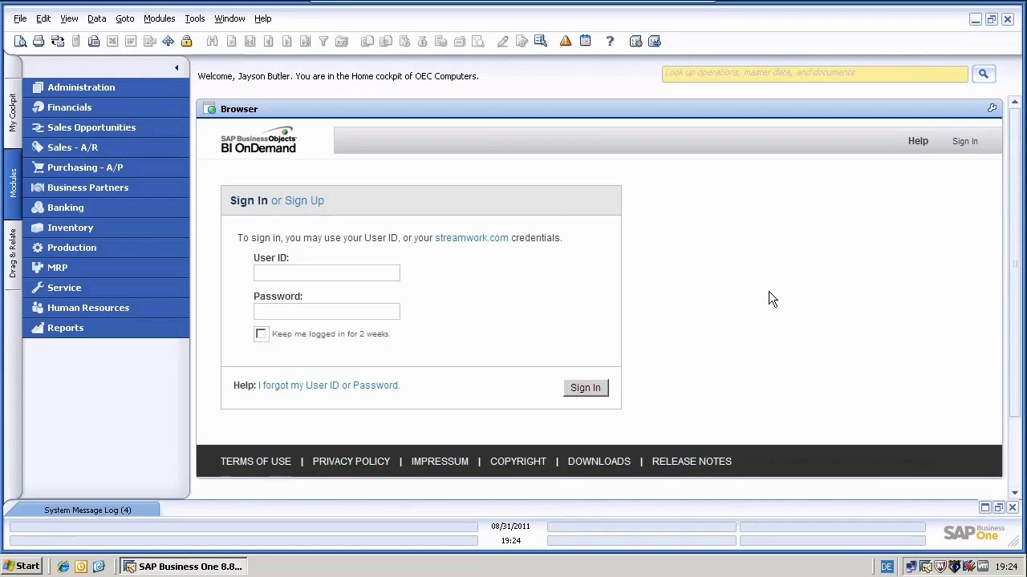
# - Look at the Browser widget's settings and close them without changes
pyautogui.click(991, 108)
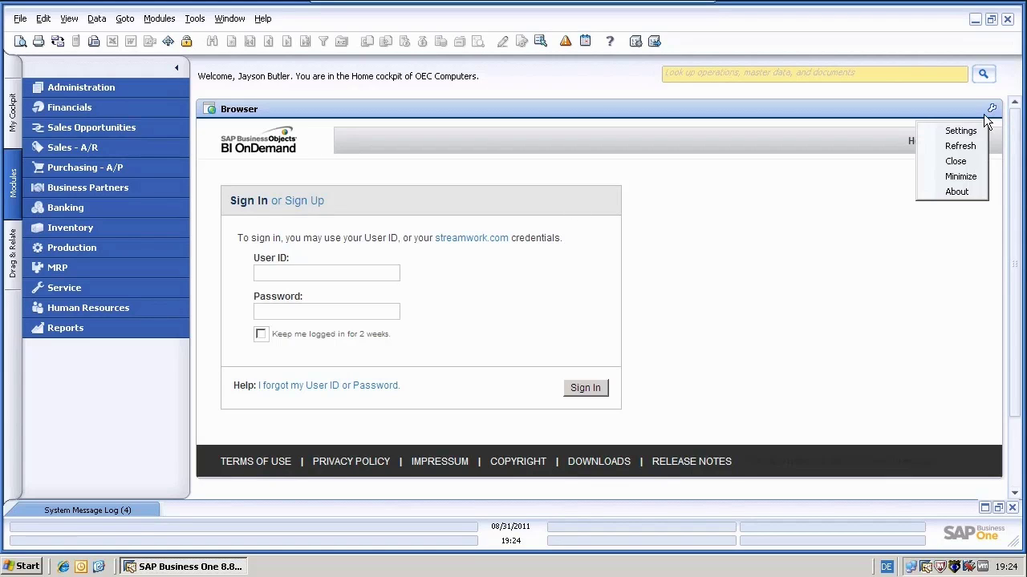
pyautogui.click(966, 132)
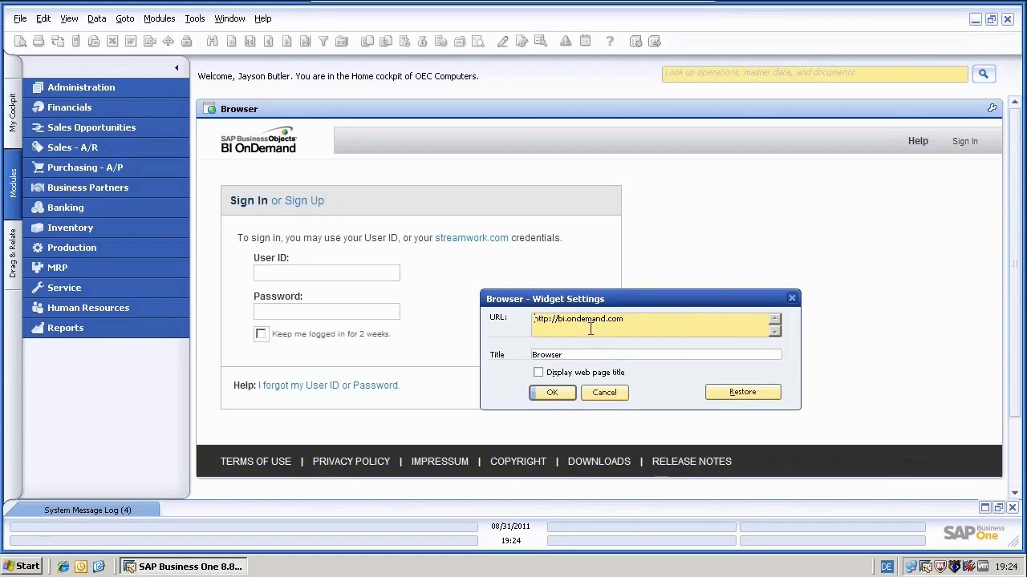
pyautogui.click(603, 392)
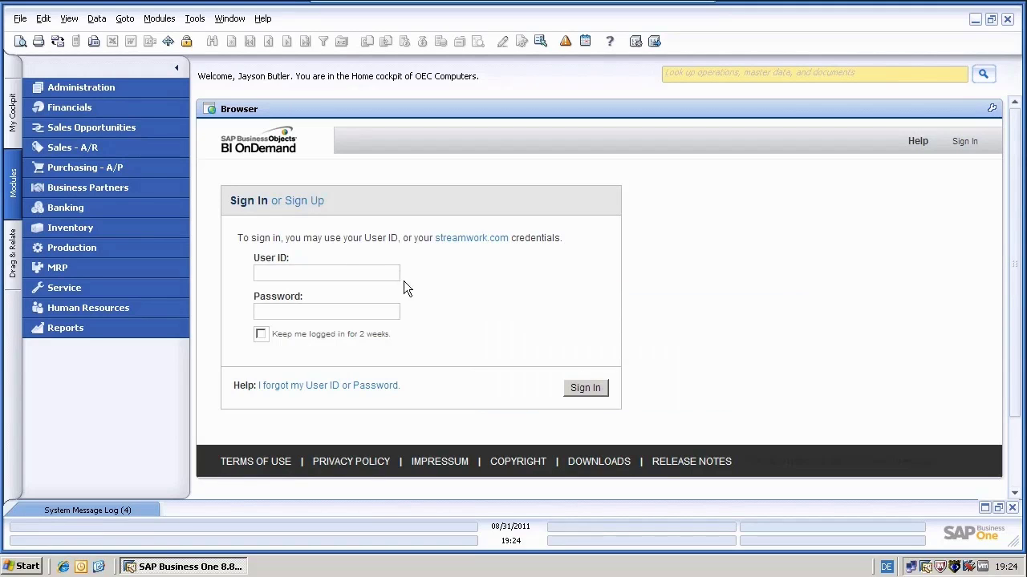
# - Sign in to BI OnDemand with the account's user ID and password, staying logged in for 2 weeks
pyautogui.click(357, 274)
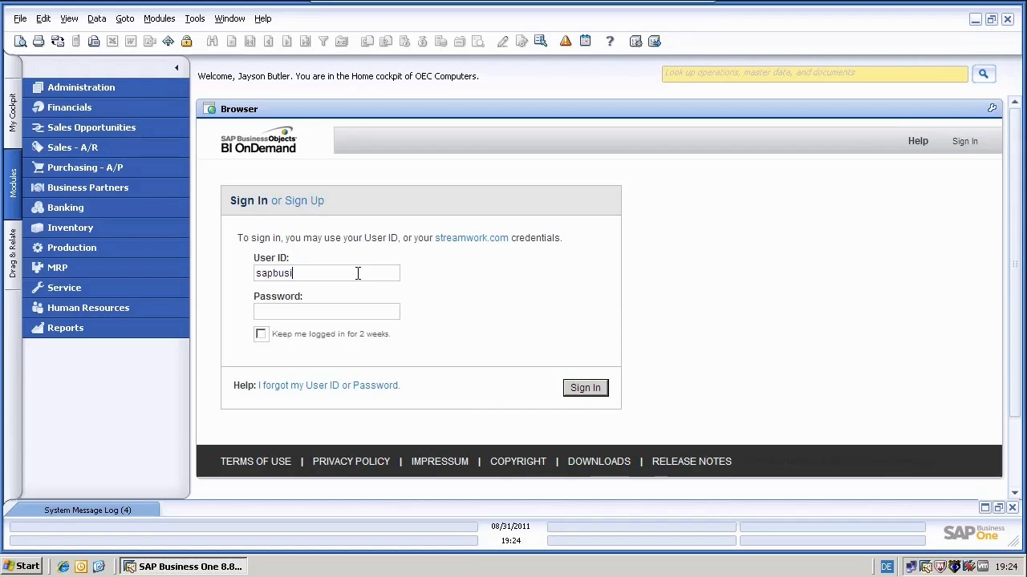
pyautogui.click(292, 313)
pyautogui.write('s••••••')
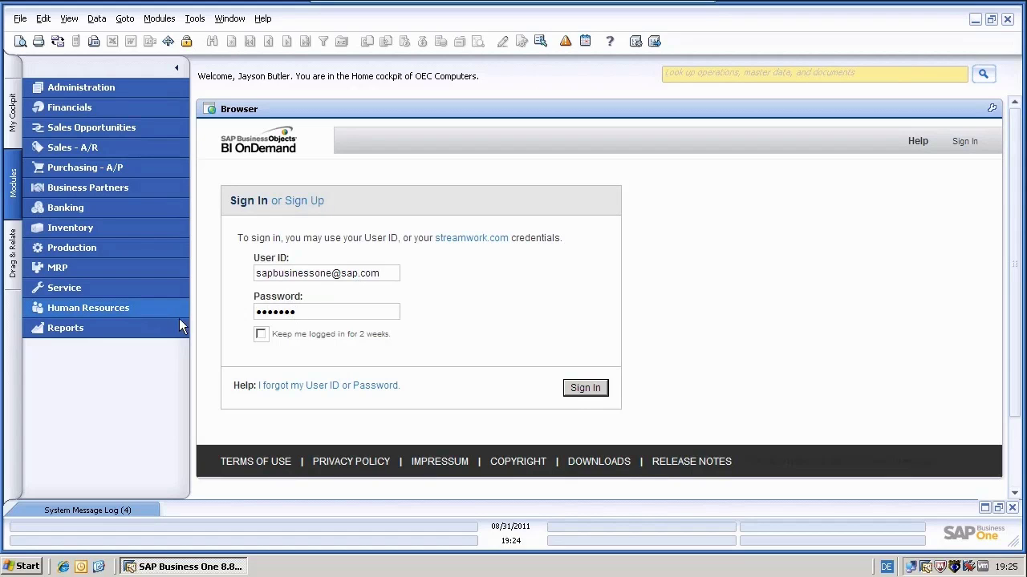
pyautogui.click(261, 334)
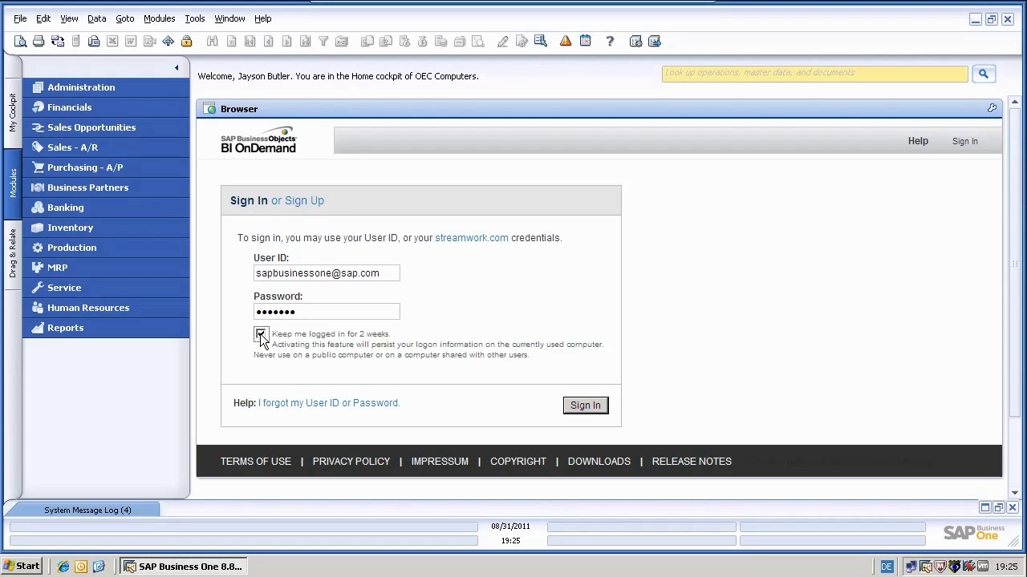
pyautogui.click(581, 406)
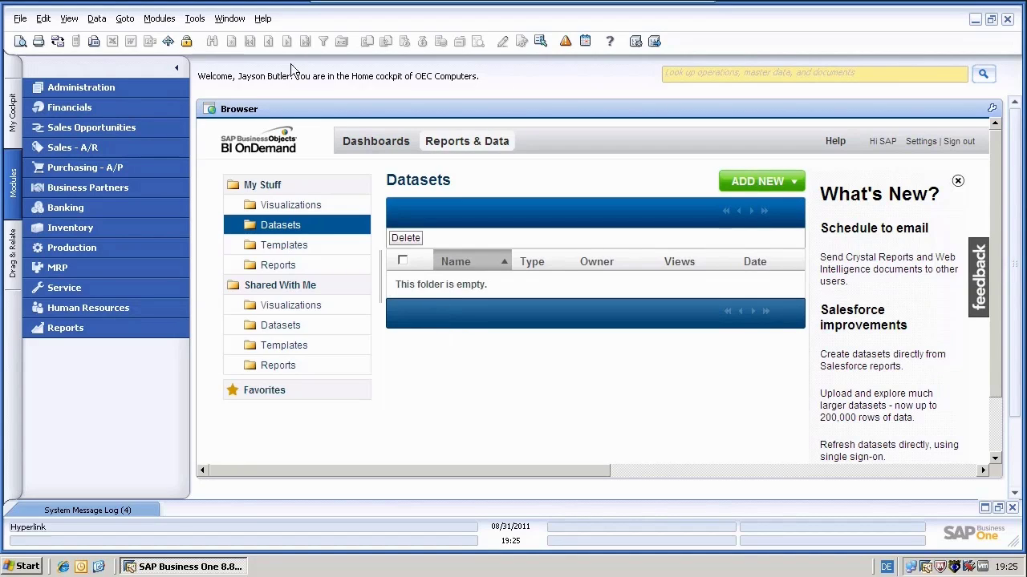
# - Run the BP Account Balance and Credit Limit query from Query Manager's BP category
pyautogui.click(196, 20)
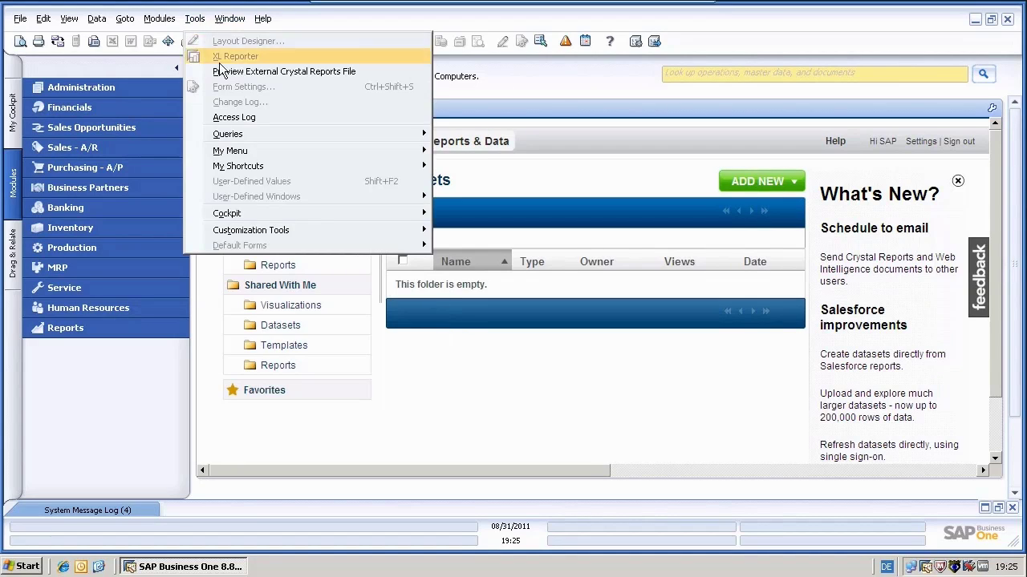
pyautogui.moveTo(280, 141)
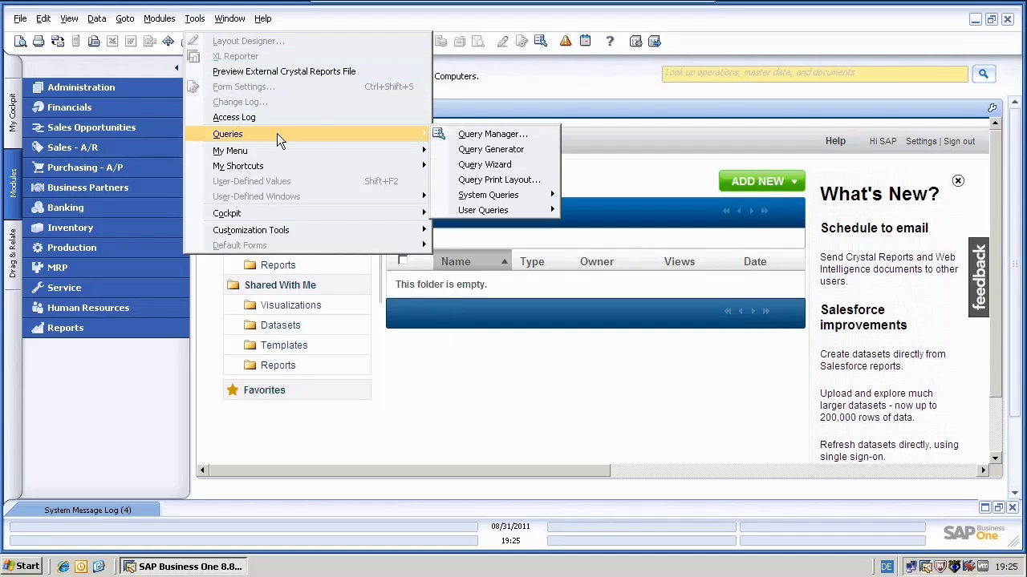
pyautogui.click(492, 134)
pyautogui.click(211, 270)
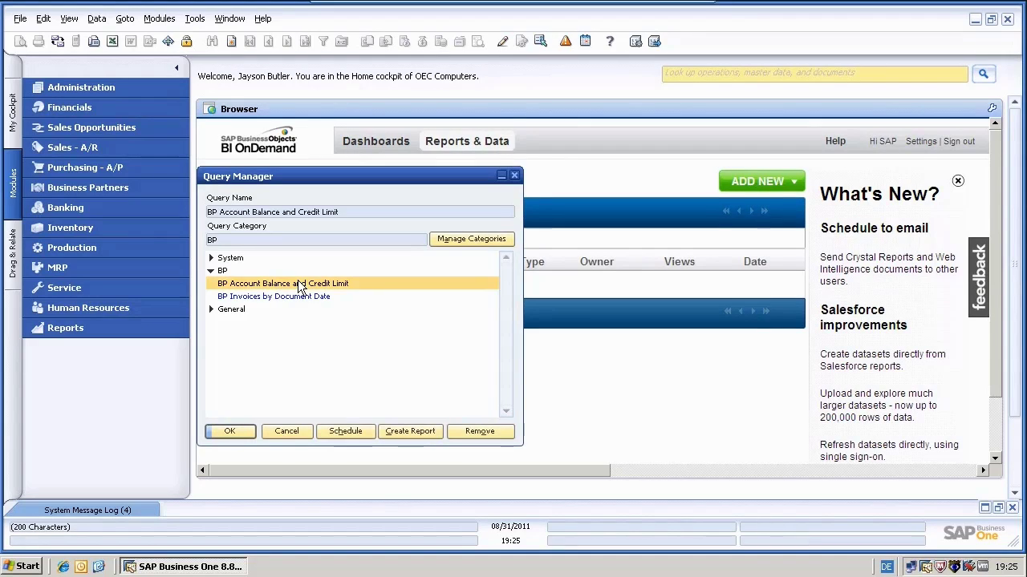
pyautogui.click(297, 283)
pyautogui.click(230, 432)
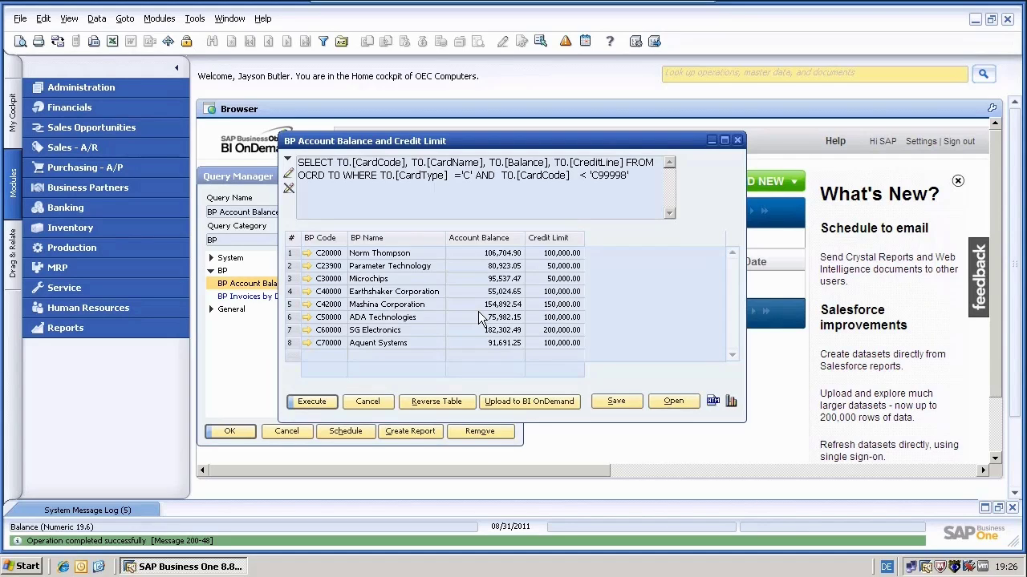
# - Run BP Invoices by Document Date, scroll its invoice rows, and close the results
pyautogui.click(367, 402)
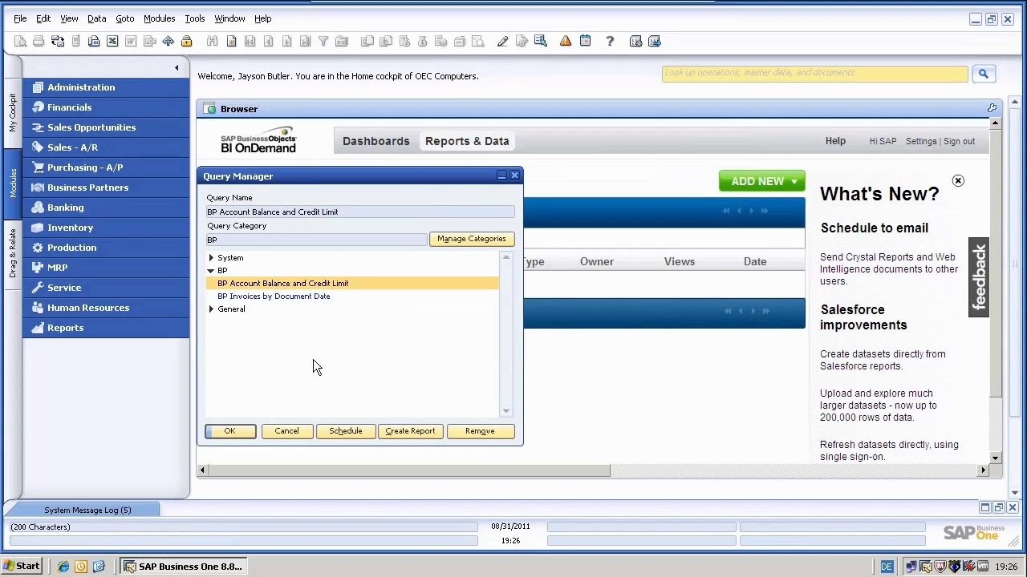
pyautogui.click(231, 296)
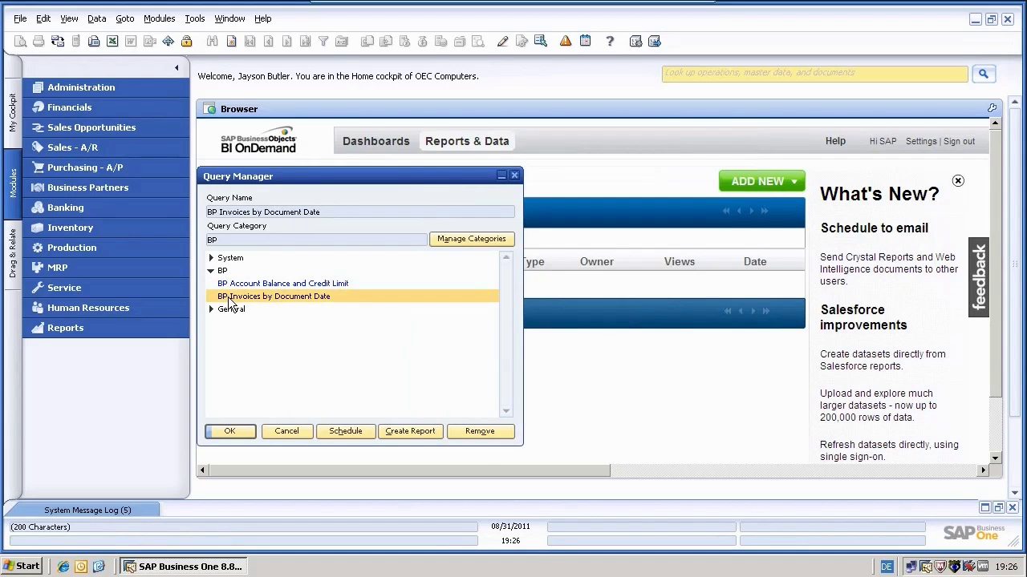
pyautogui.click(229, 433)
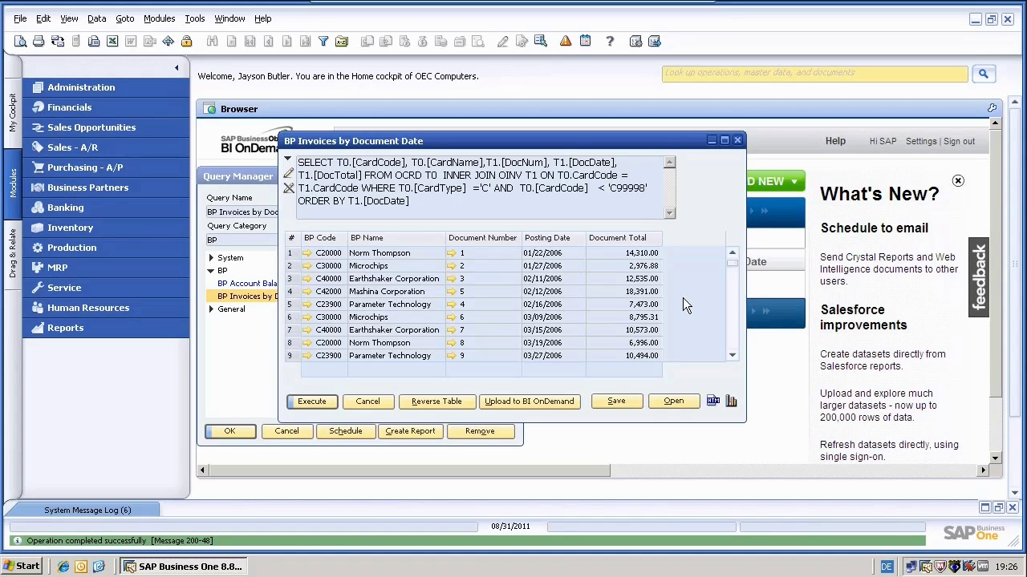
pyautogui.moveTo(734, 262); pyautogui.dragTo(735, 355)
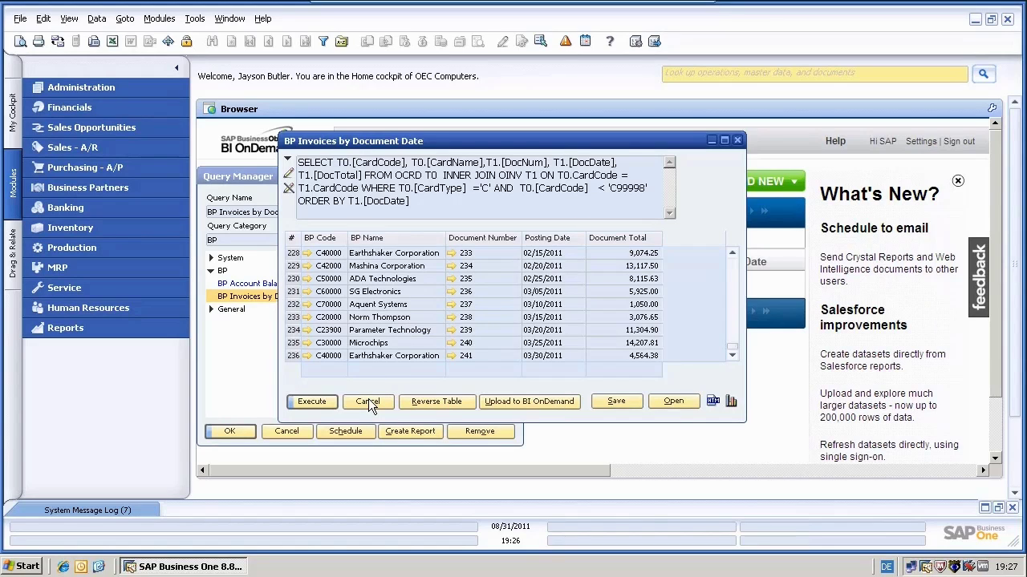
pyautogui.click(368, 403)
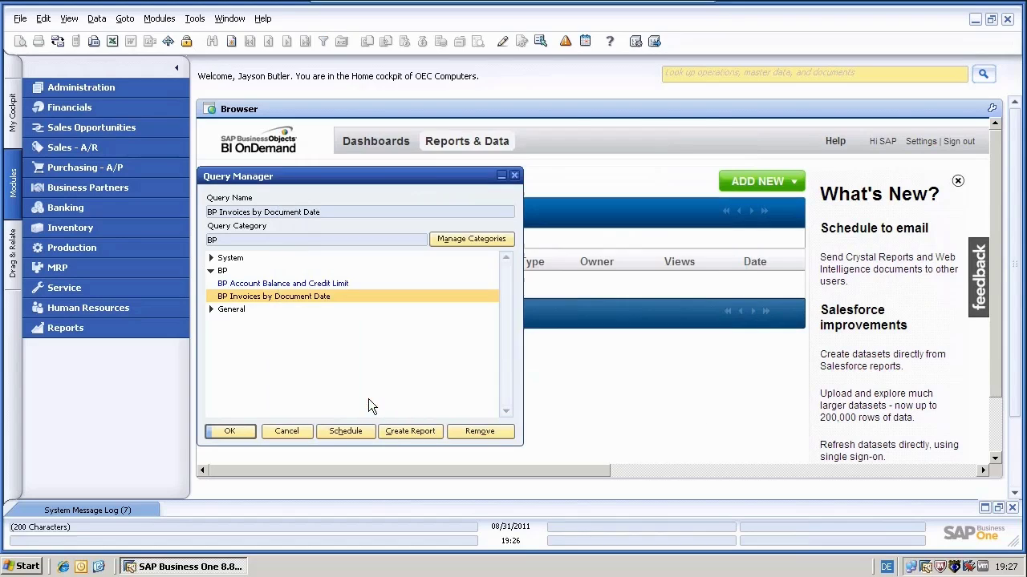
# - Close Query Manager and open the Administration BI OnDemand Integration configuration
pyautogui.click(286, 431)
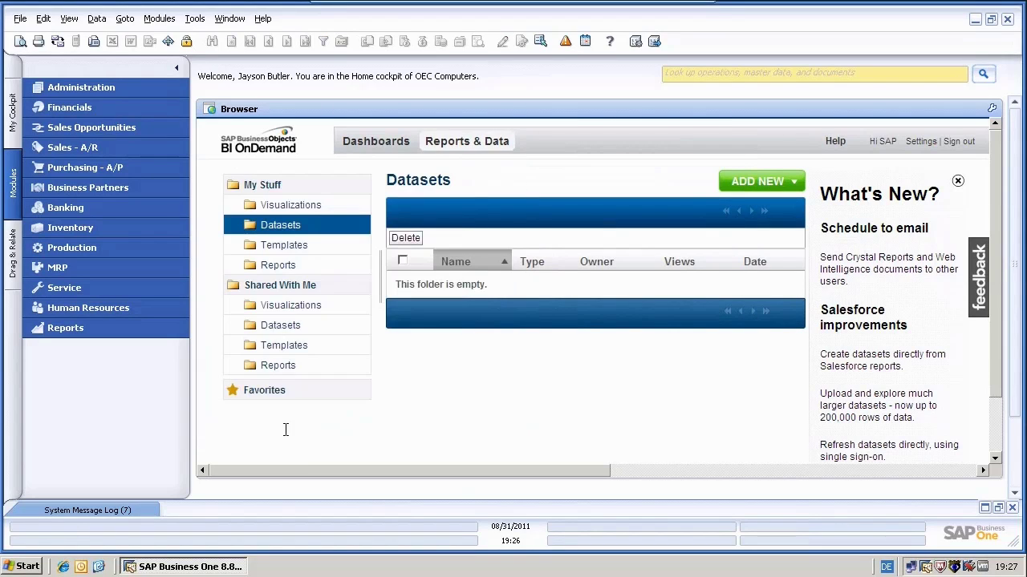
pyautogui.click(69, 89)
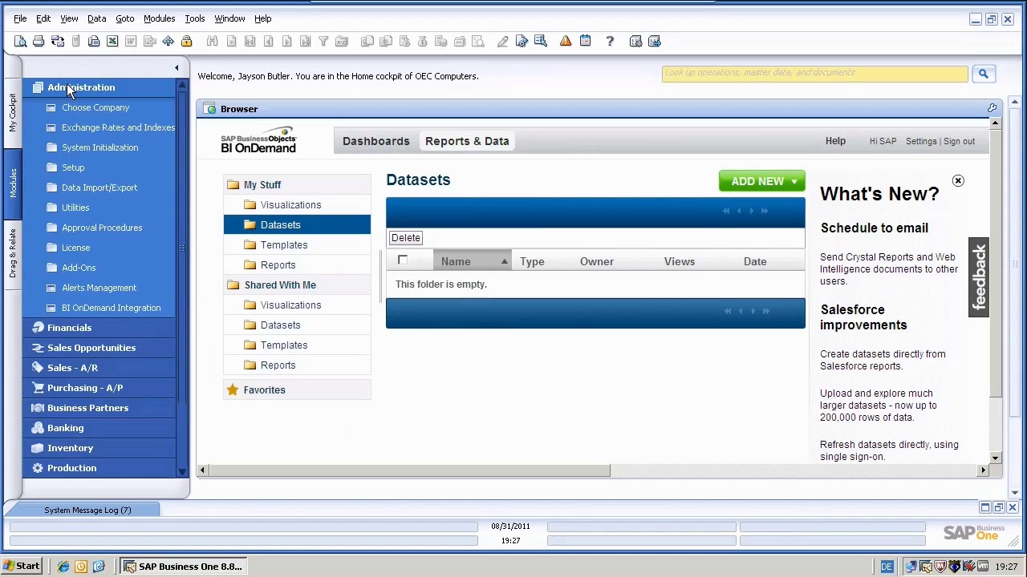
pyautogui.click(110, 308)
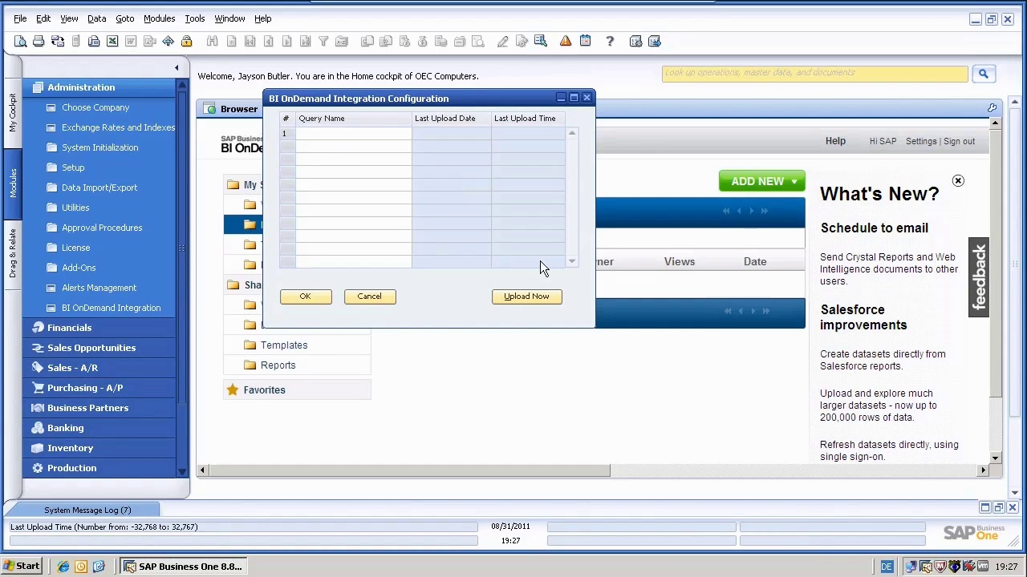
# - Add BP Account Balance and Credit Limit and BP Invoices by Document Date as rows 1–2, selecting both
pyautogui.click(399, 134)
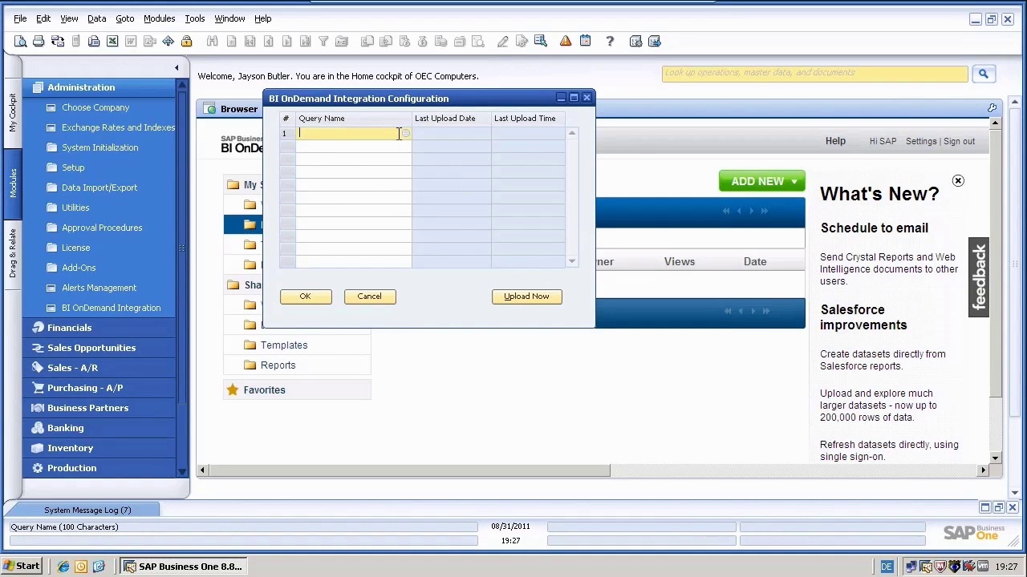
pyautogui.click(406, 134)
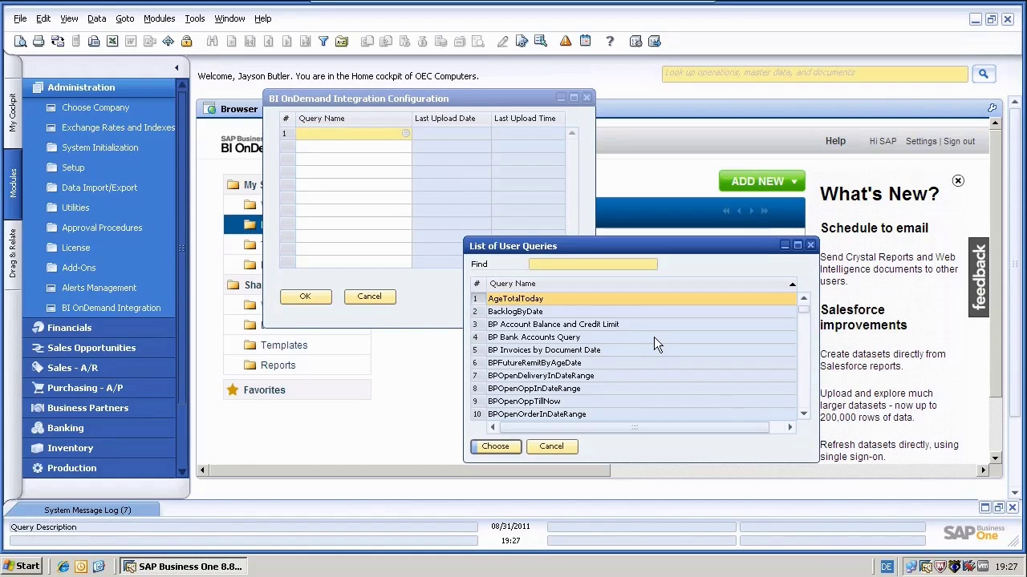
pyautogui.click(548, 326)
pyautogui.doubleClick(545, 324)
pyautogui.click(387, 147)
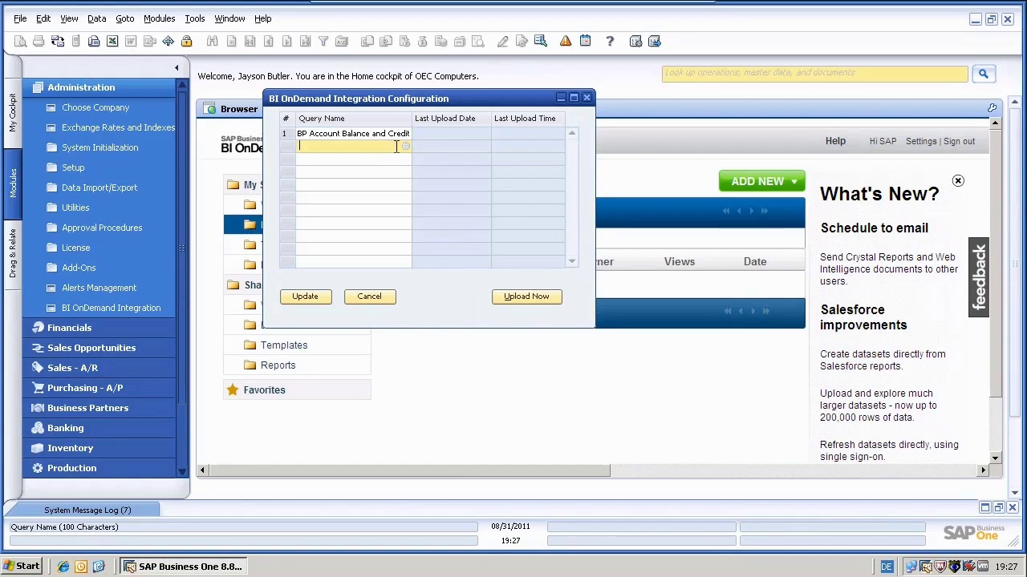
pyautogui.click(405, 146)
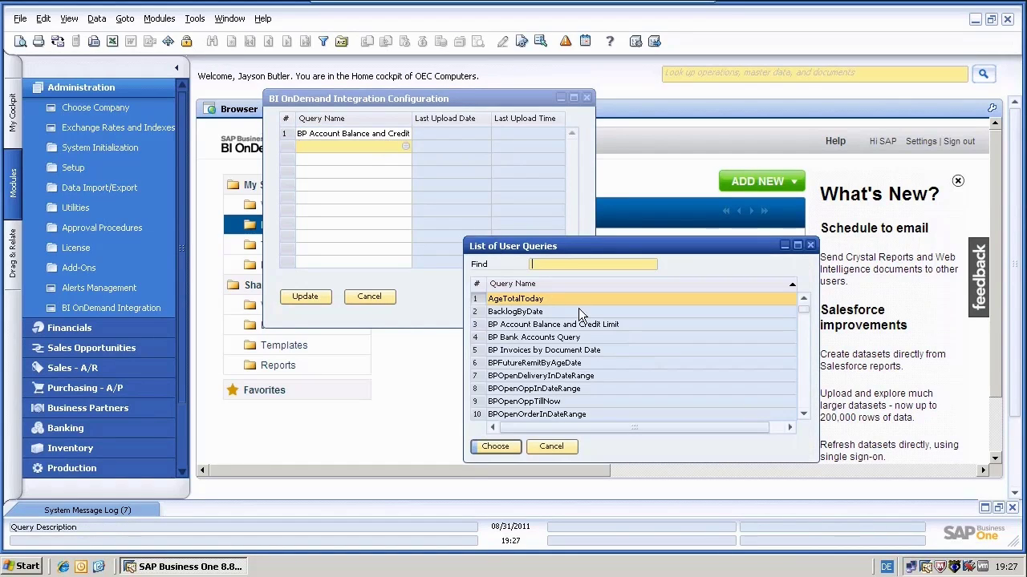
pyautogui.click(564, 351)
pyautogui.doubleClick(564, 349)
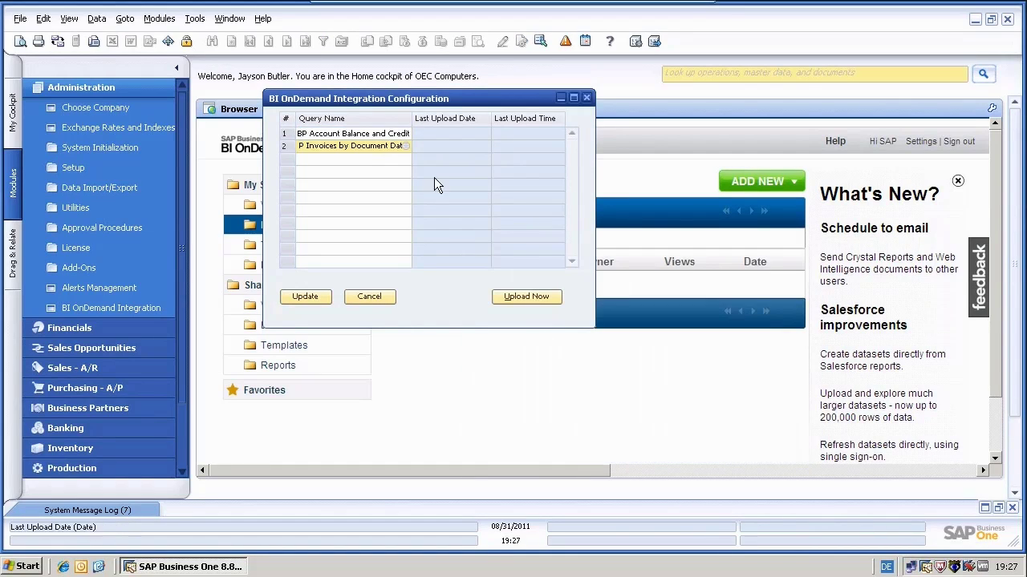
pyautogui.click(289, 134)
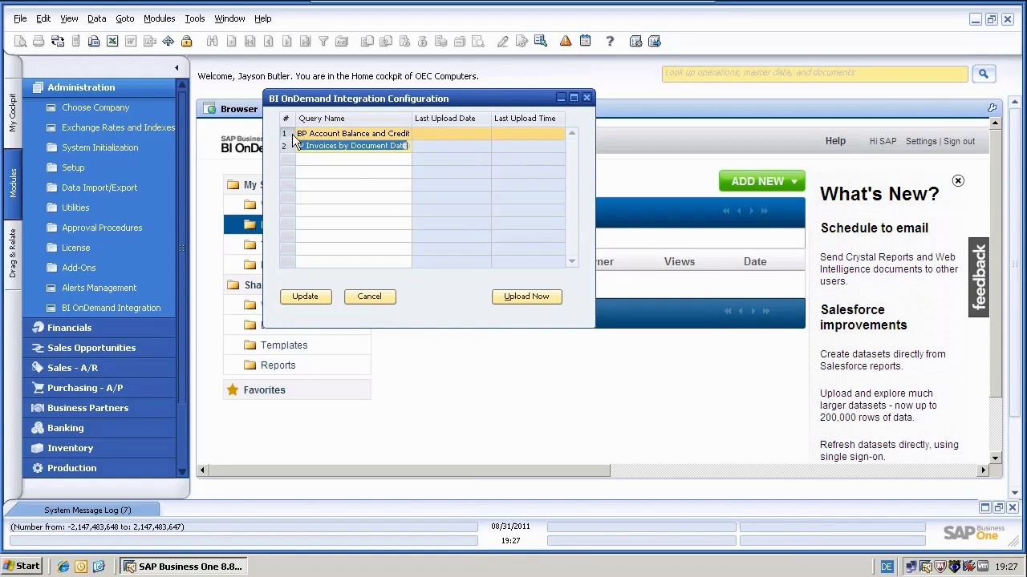
pyautogui.keyDown('ctrl'); pyautogui.click(284, 148); pyautogui.keyUp('ctrl')
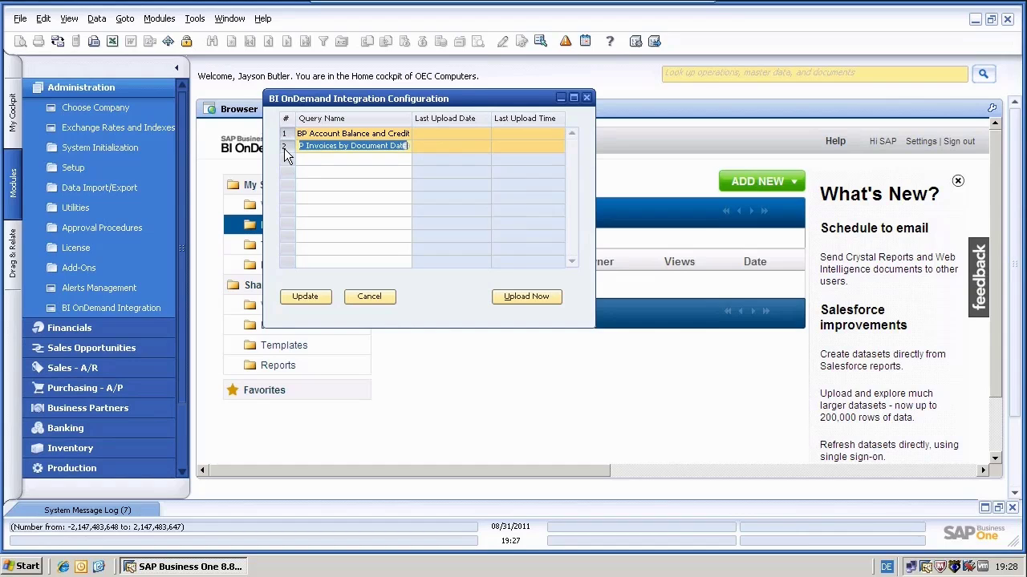
# - Upload both selected queries, accepting the storage notice, then close the integration dialog
pyautogui.click(522, 296)
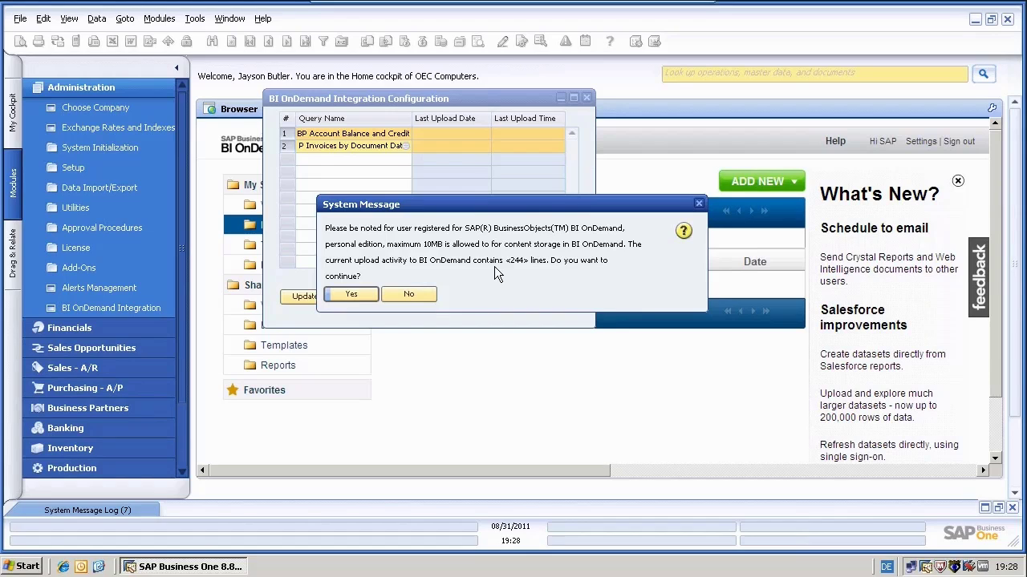
pyautogui.click(354, 294)
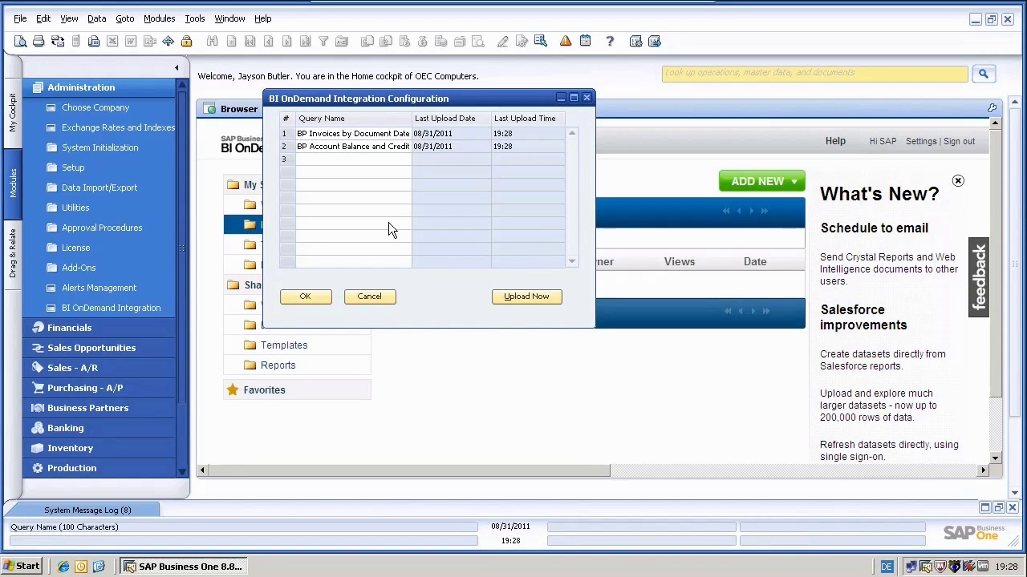
pyautogui.click(366, 296)
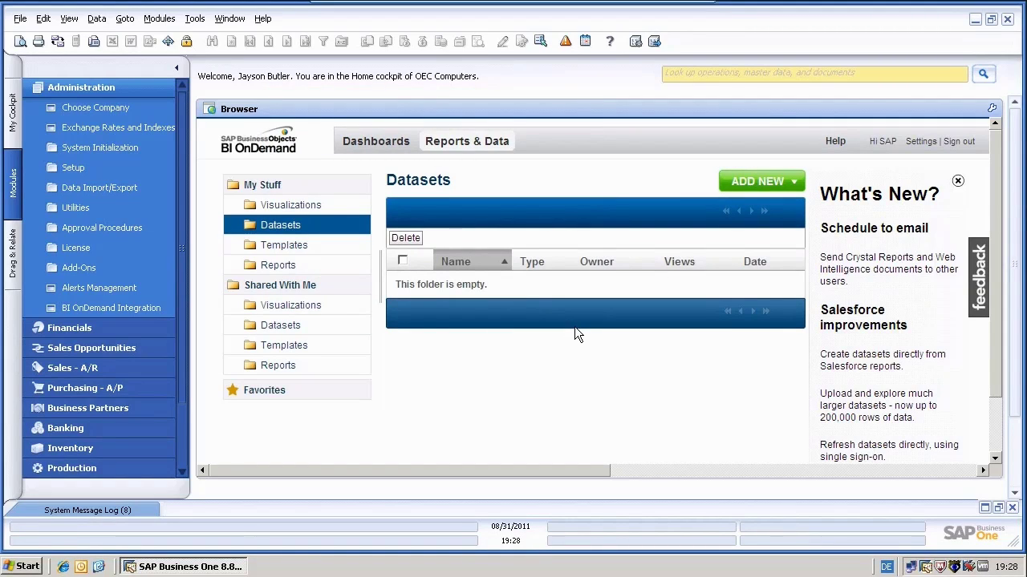
# - Refresh the BI OnDemand Browser page so the two BP datasets appear
pyautogui.click(991, 107)
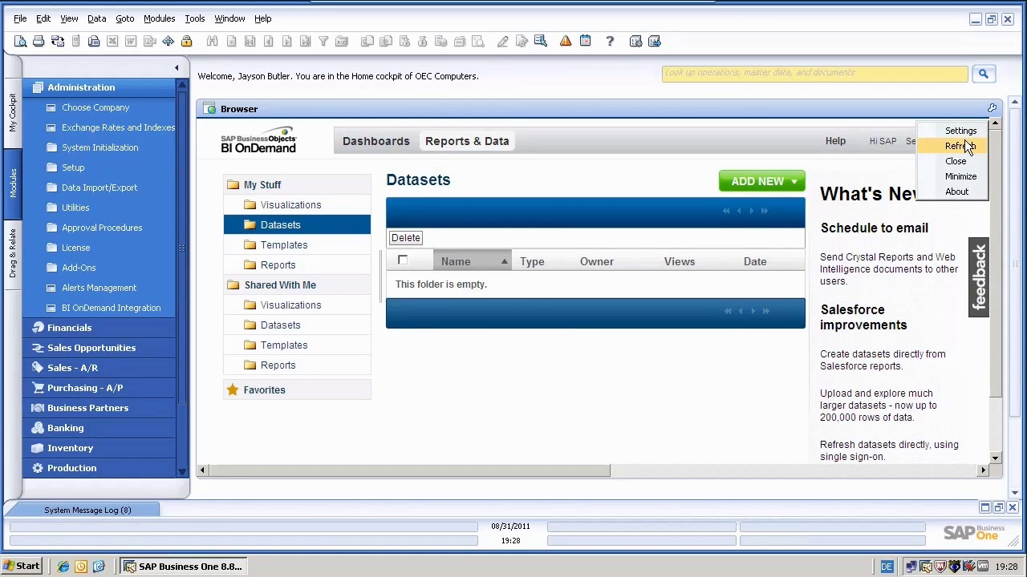
pyautogui.click(965, 143)
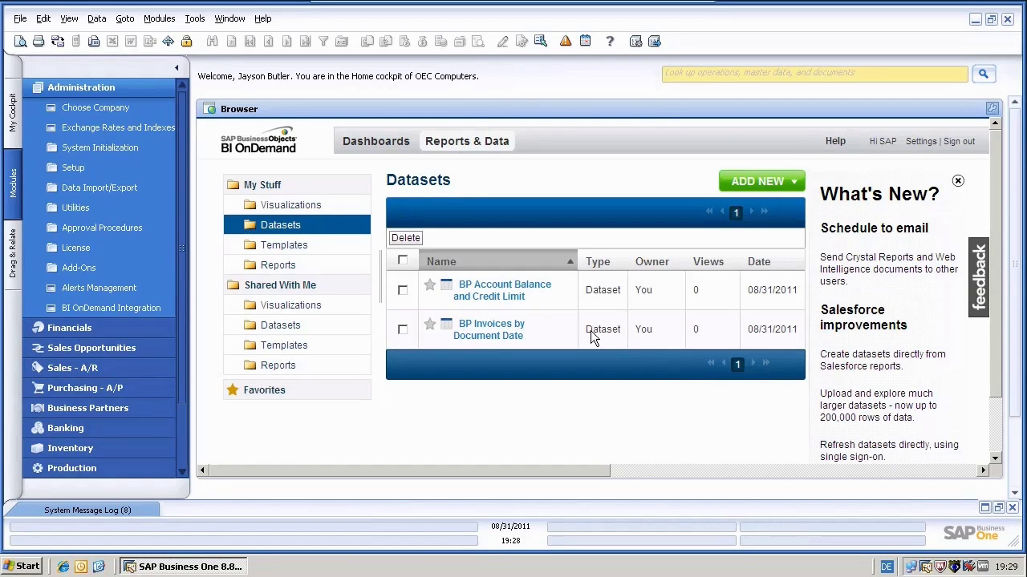
# - Open the BP Account Balance and Credit Limit dataset and scroll through its Data table
pyautogui.click(491, 293)
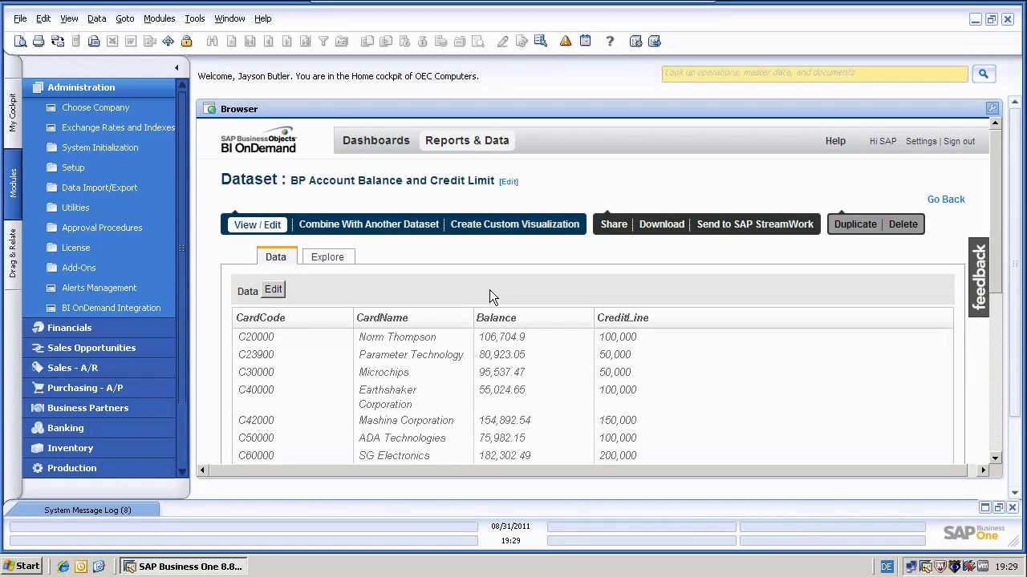
pyautogui.moveTo(997, 277); pyautogui.dragTo(992, 337)
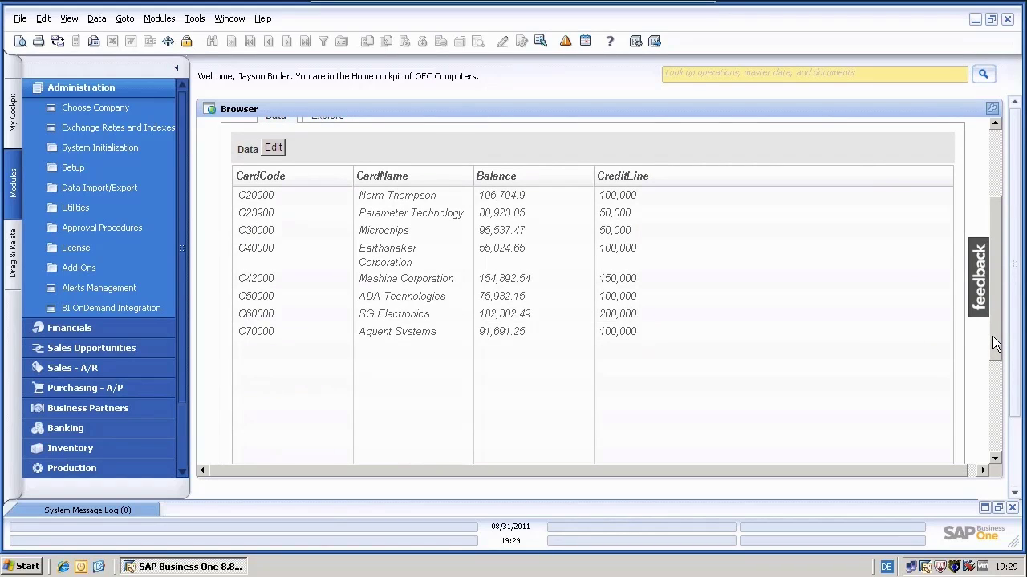
pyautogui.scroll(4, 317, 225)
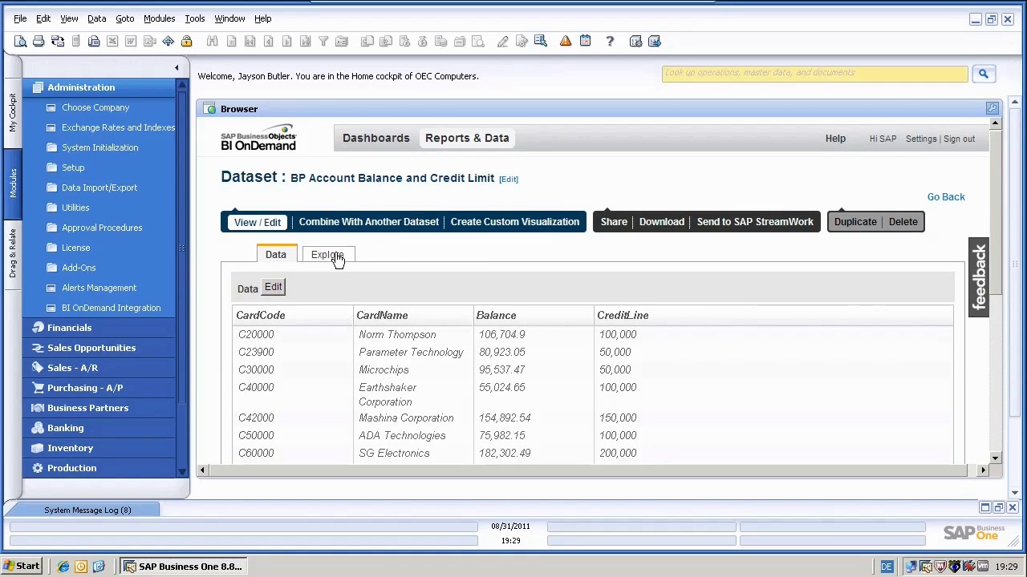
# - In Explore, chart Balance with CreditLine as an additional measure, grouped by CardName
pyautogui.click(336, 257)
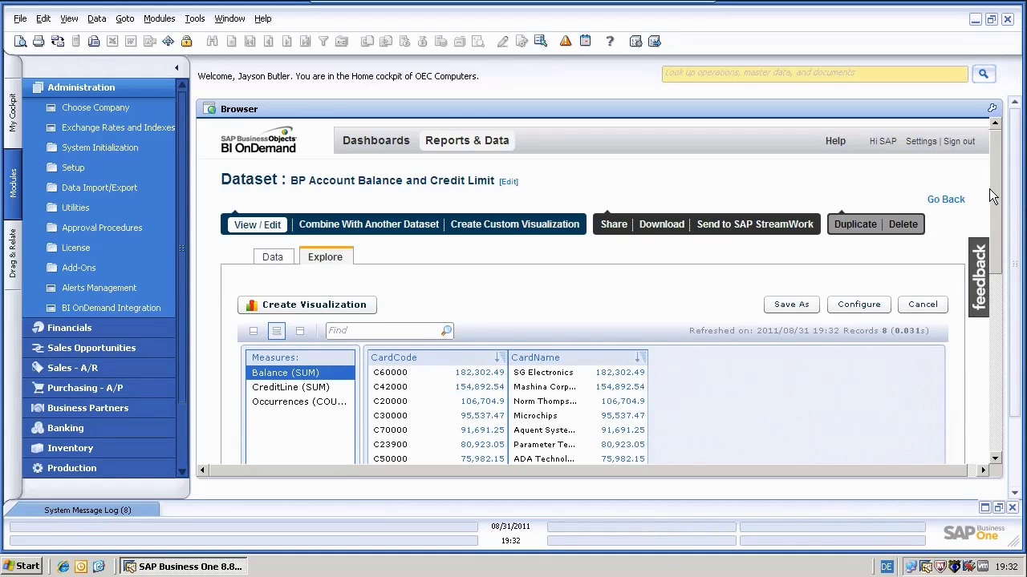
pyautogui.moveTo(993, 196); pyautogui.dragTo(992, 385)
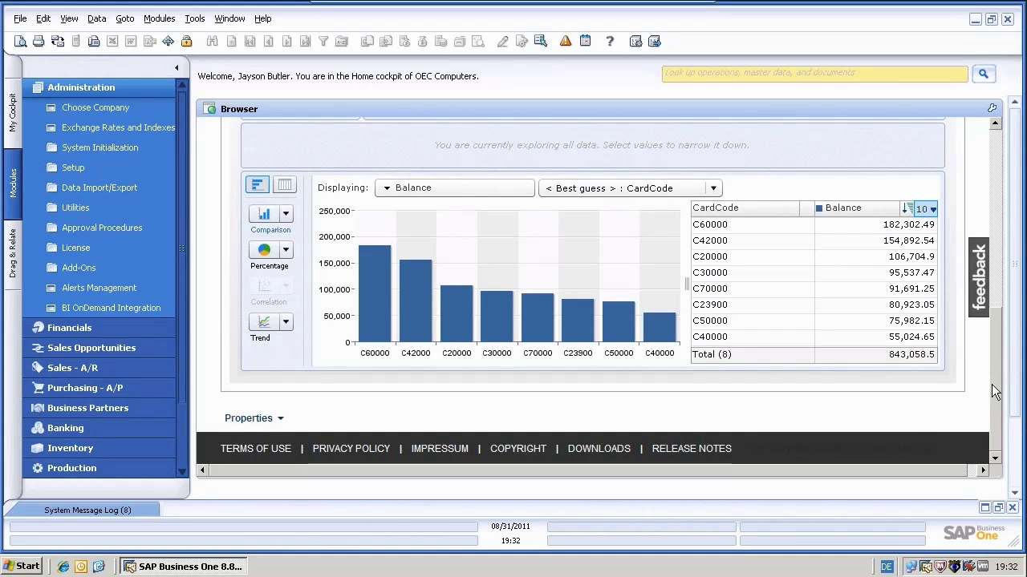
pyautogui.click(701, 190)
pyautogui.click(643, 240)
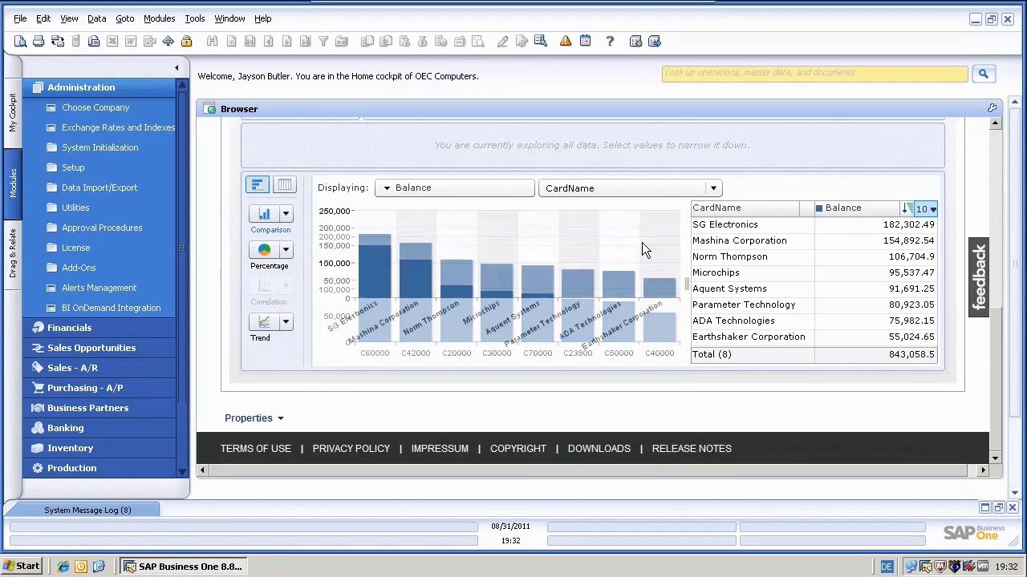
pyautogui.click(464, 188)
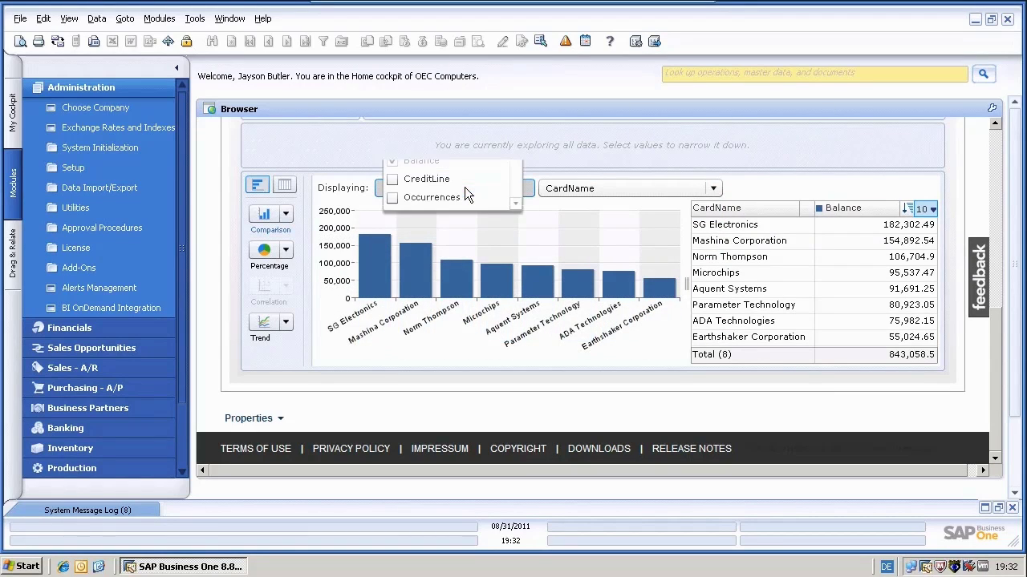
pyautogui.click(394, 180)
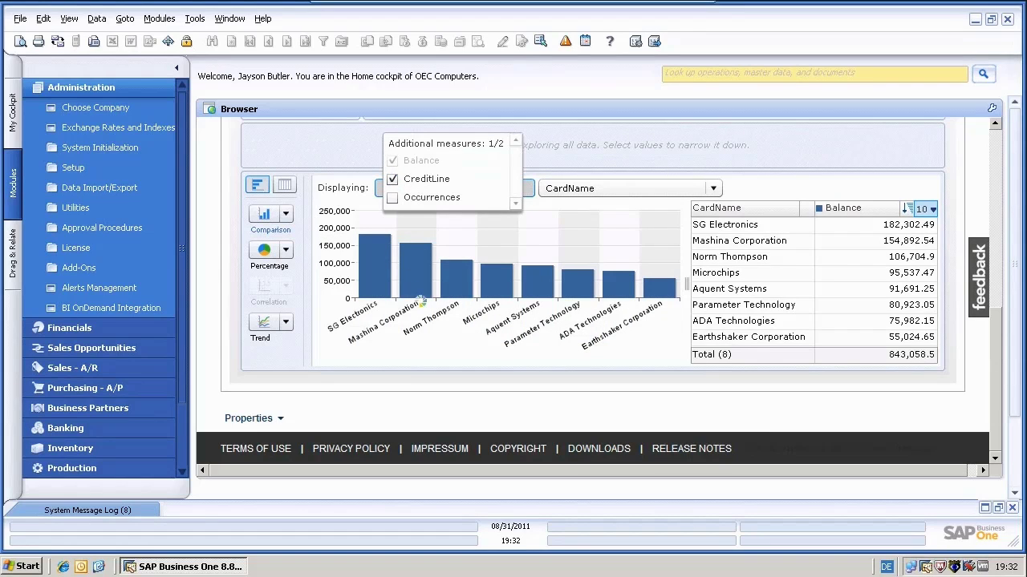
pyautogui.click(425, 346)
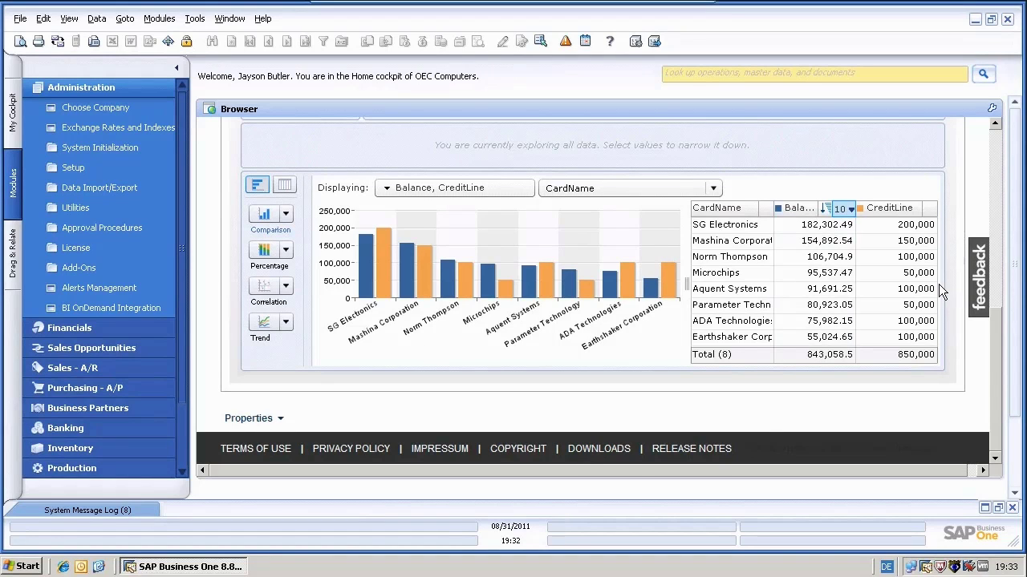
# - Create a visualization from the Balance and CreditLine by CardName exploration
pyautogui.moveTo(999, 370); pyautogui.dragTo(997, 168)
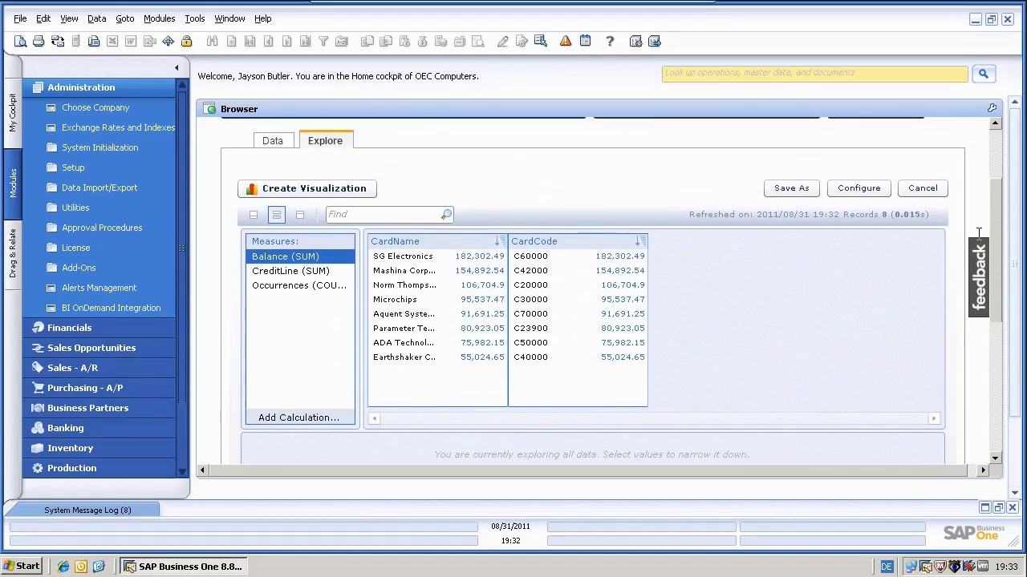
pyautogui.click(283, 186)
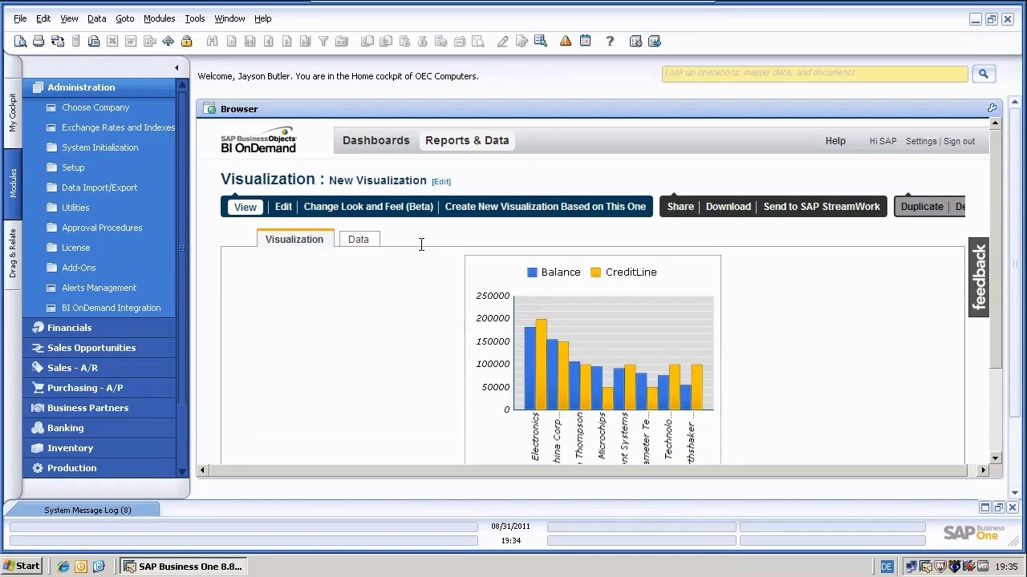
# - Retitle the visualization 'BP Balance and Credit Limit' and save the change
pyautogui.click(441, 181)
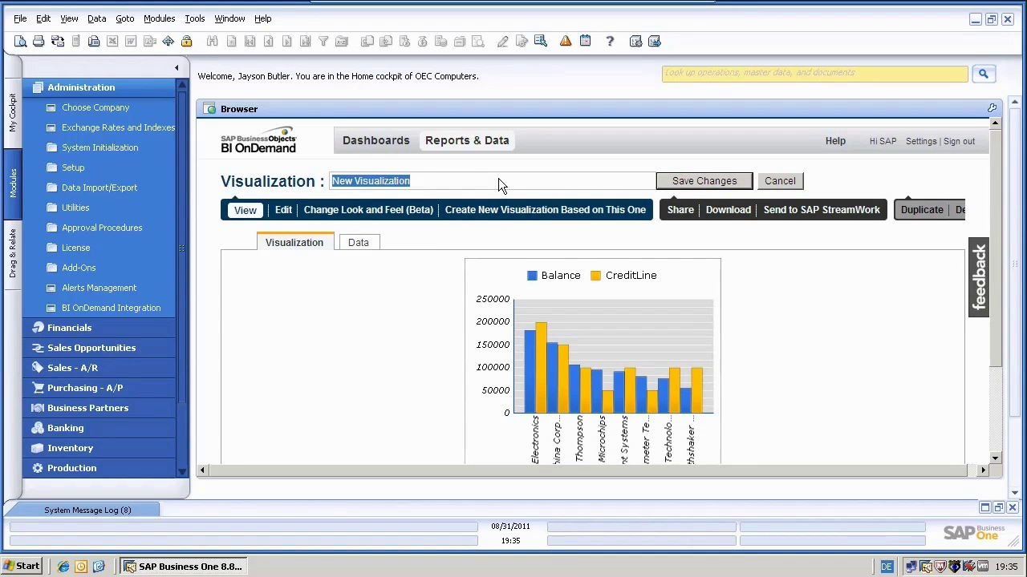
pyautogui.write('BP')
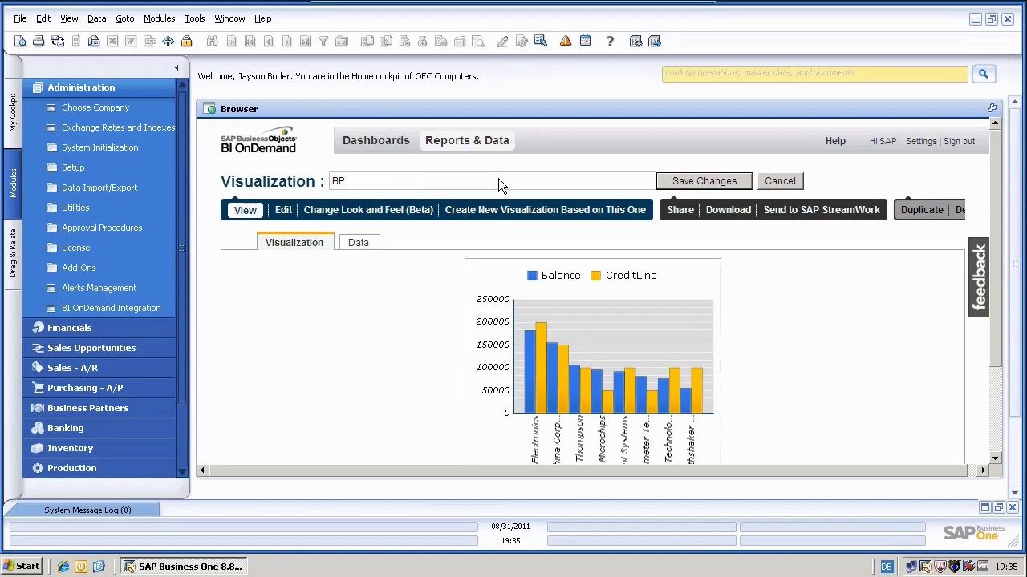
pyautogui.write(' Balance and ')
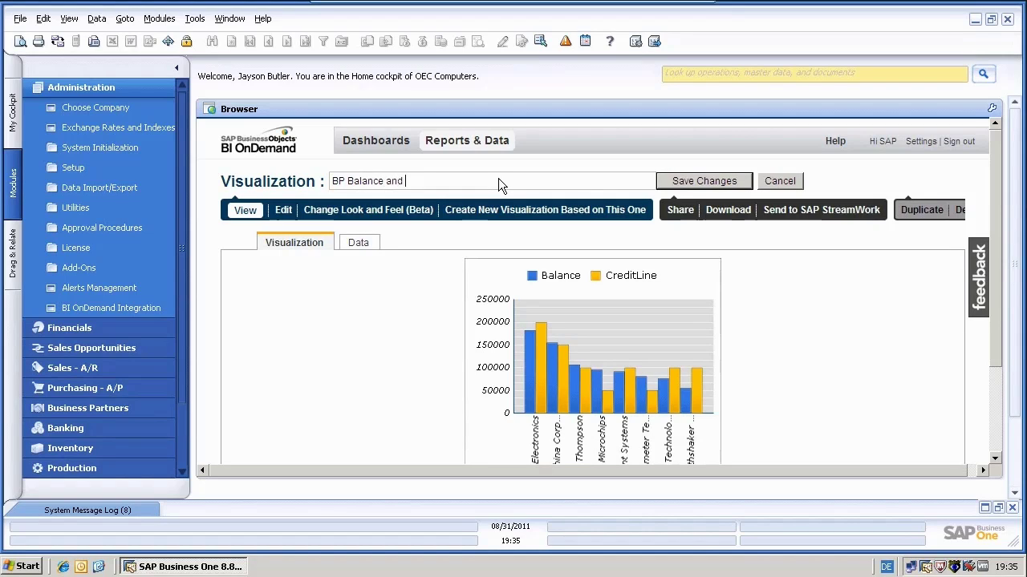
pyautogui.write('Credit Limit')
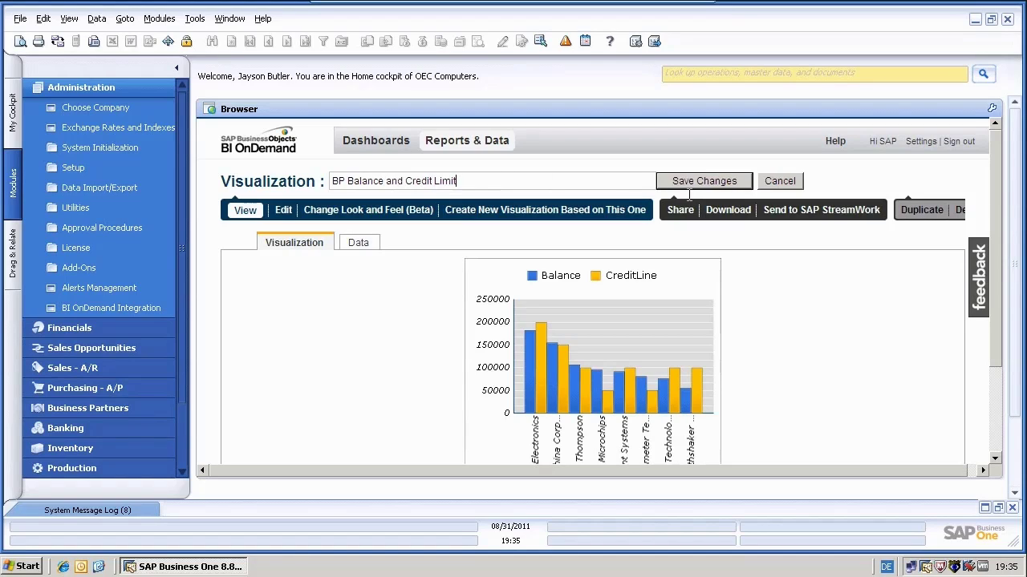
pyautogui.click(703, 181)
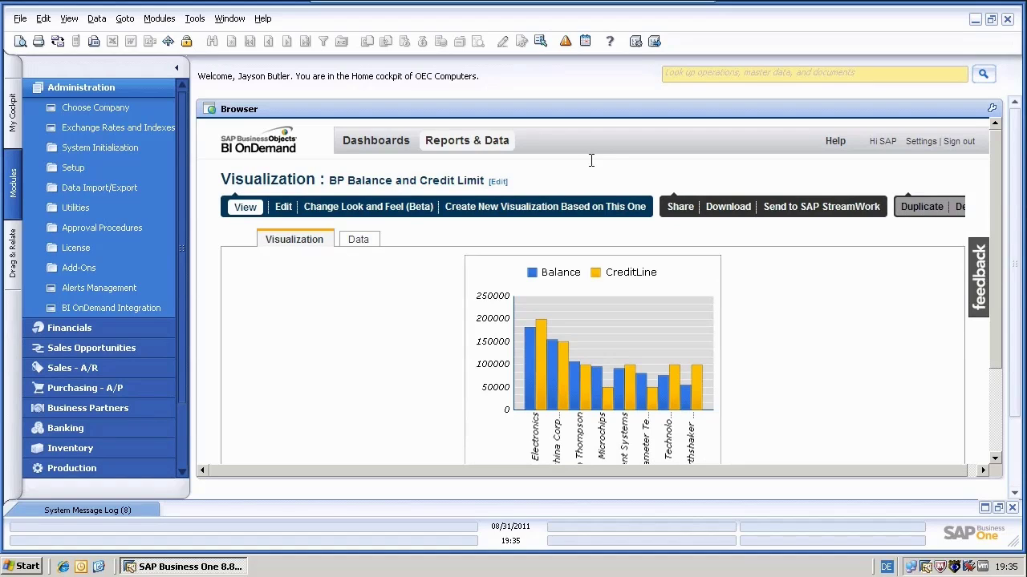
# - Open the BP Invoices by Document Date dataset for exploration, showing its 236 records
pyautogui.click(476, 142)
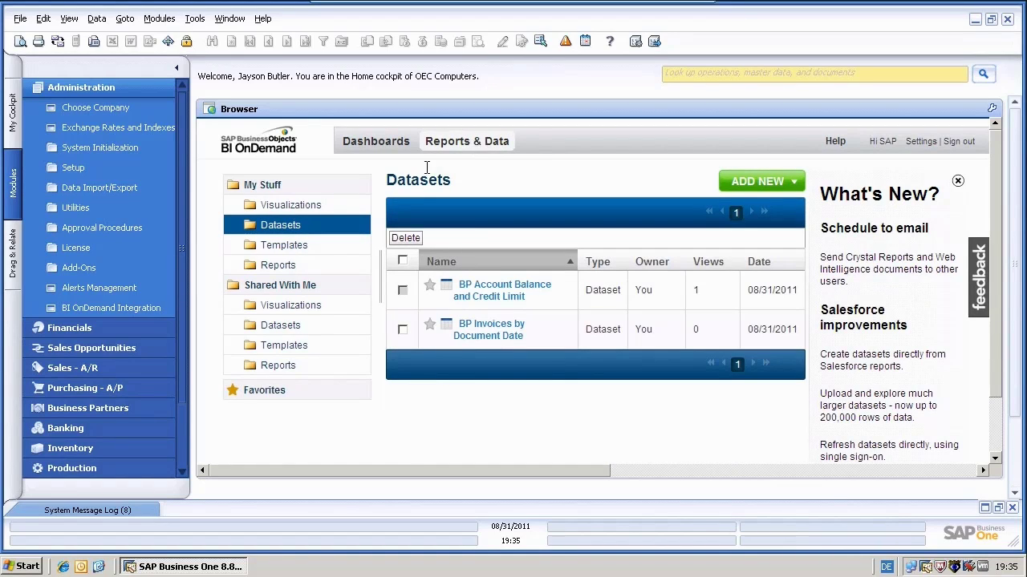
pyautogui.click(481, 337)
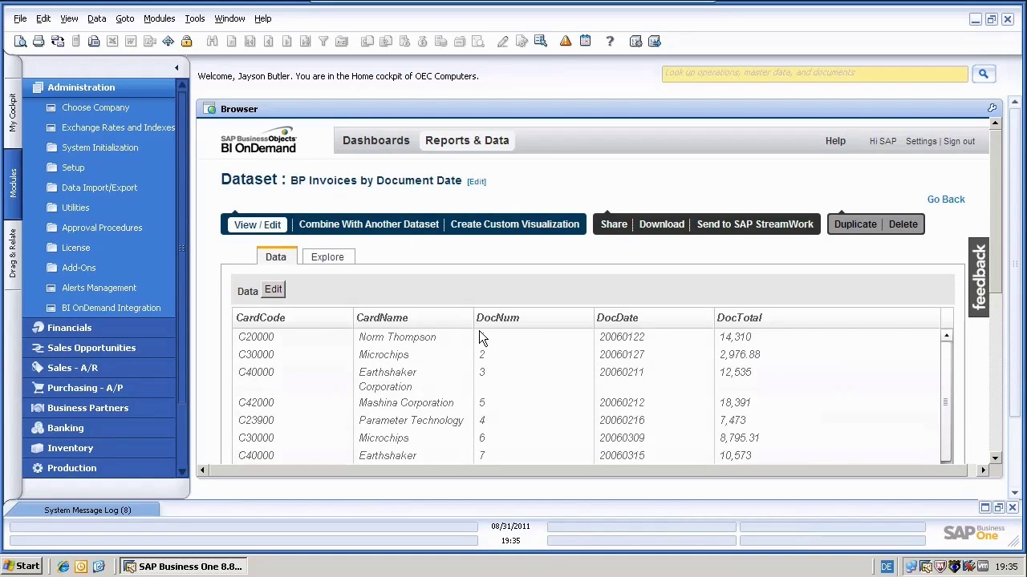
pyautogui.click(336, 265)
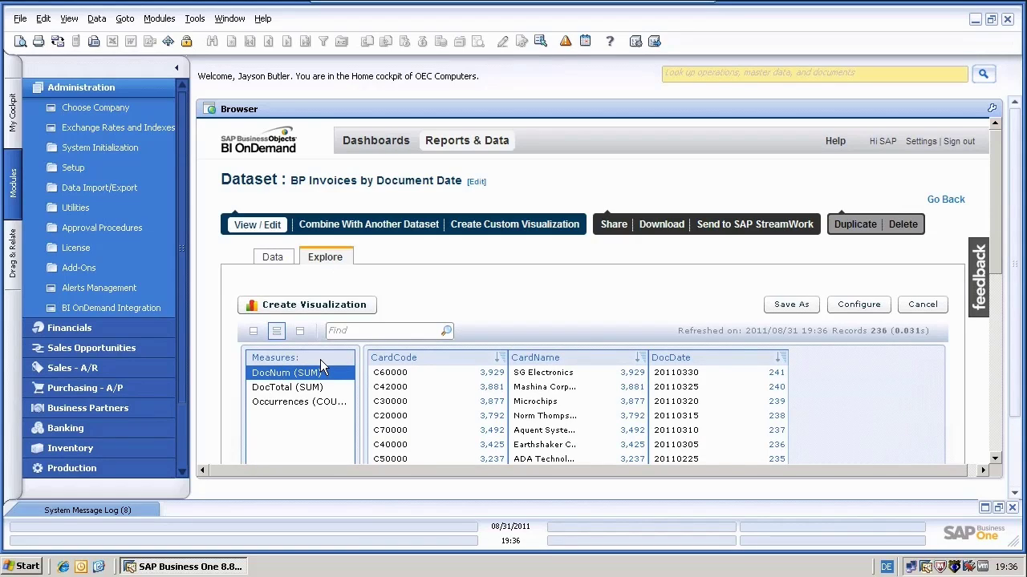
# - Chart DocTotal (SUM) per CardName, totalling 3,263,406.75 across eight customers
pyautogui.click(282, 387)
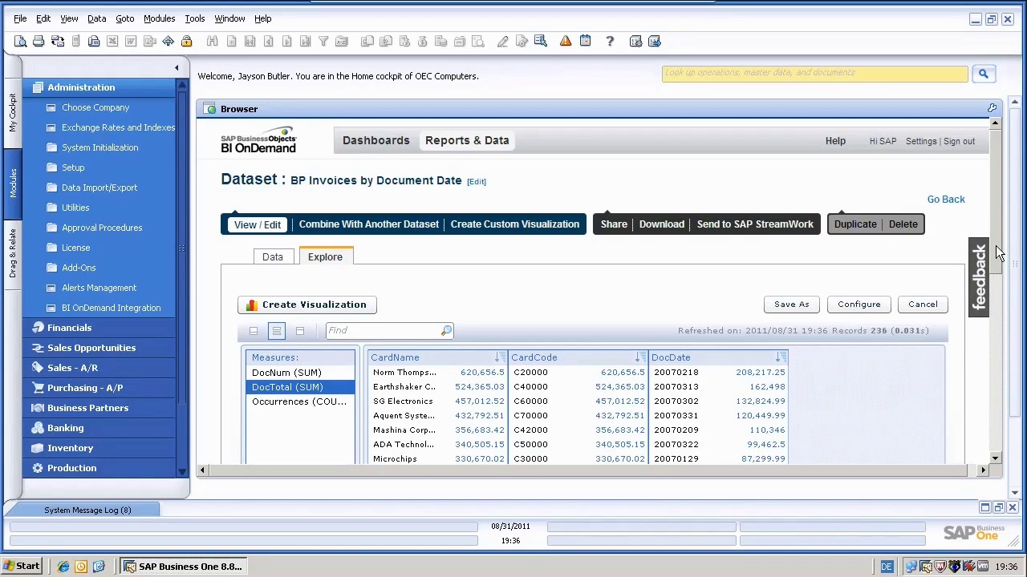
pyautogui.moveTo(995, 252); pyautogui.dragTo(995, 405)
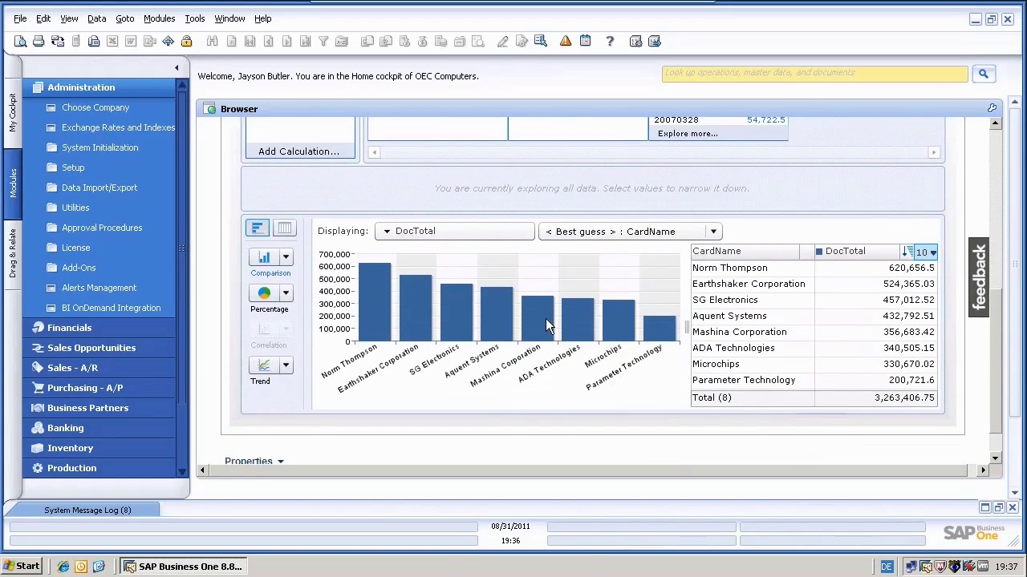
pyautogui.moveTo(365, 333)
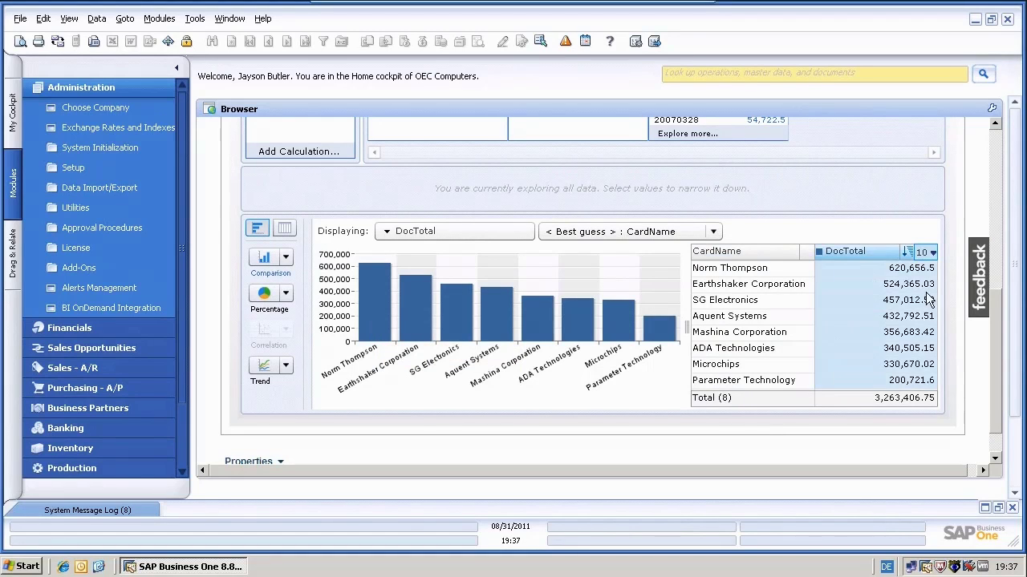
pyautogui.moveTo(996, 345); pyautogui.dragTo(993, 168)
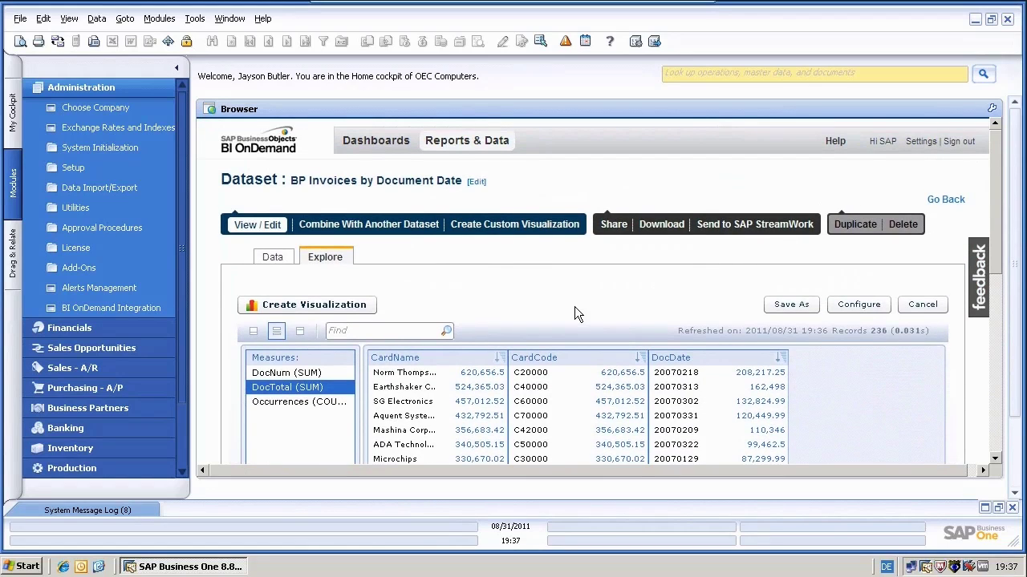
# - Create a visualization from the DocTotal chart titled 'BP Invoices and Document Total'
pyautogui.click(353, 309)
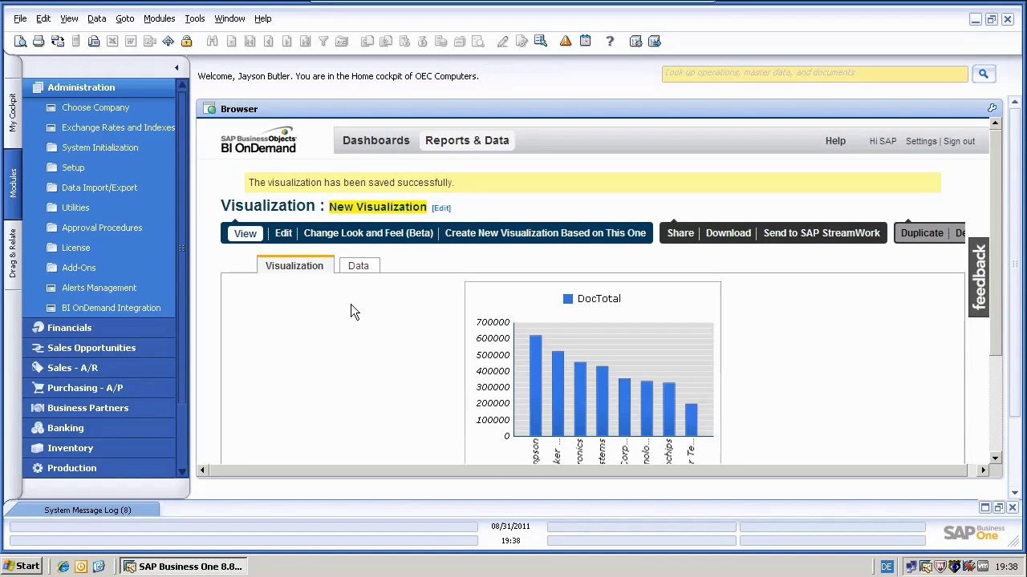
pyautogui.click(441, 210)
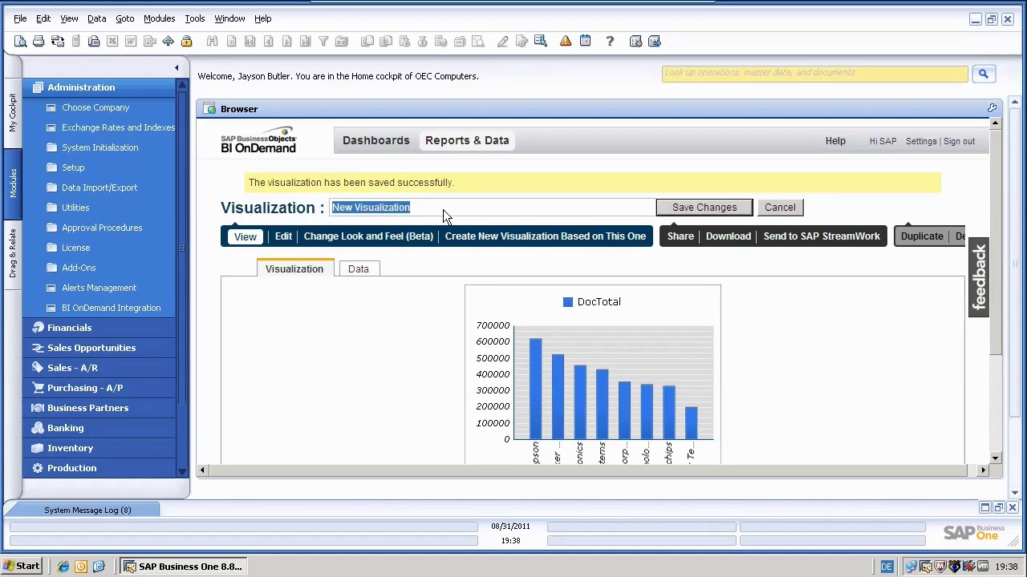
pyautogui.write('BP ')
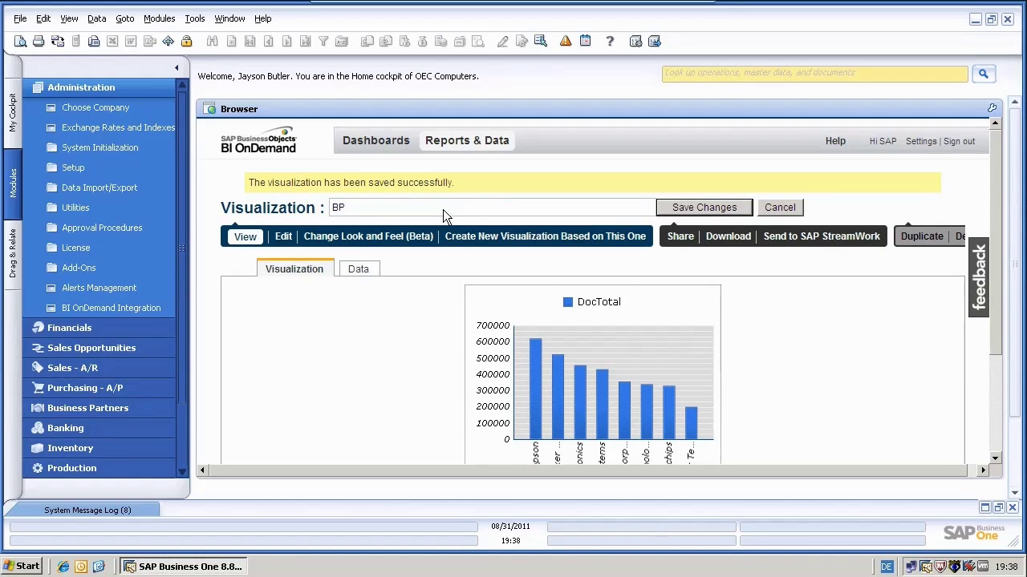
pyautogui.write('Invoices and Document Total')
pyautogui.click(704, 208)
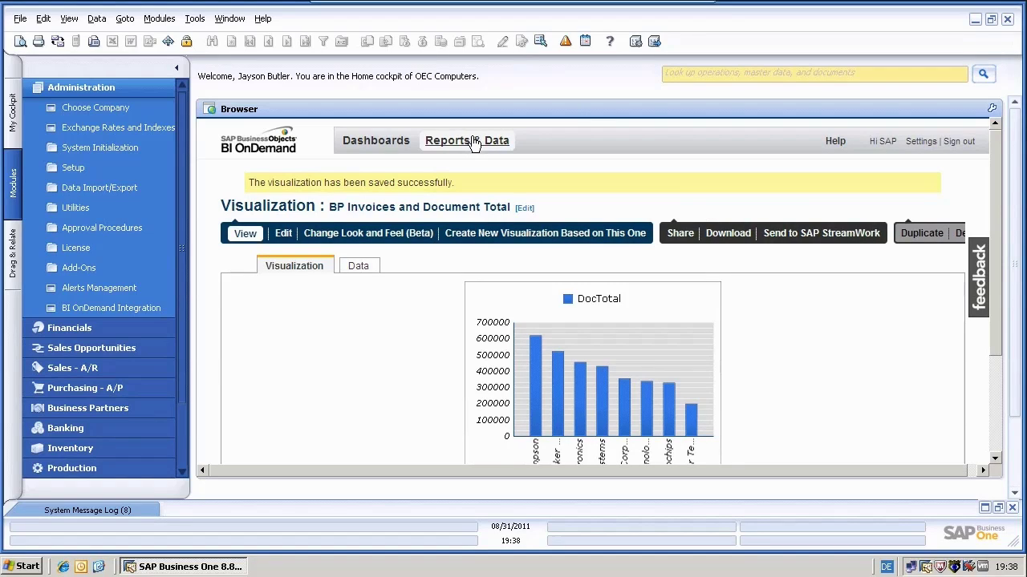
# - Pair BP Account Balance and Credit Limit with BP Invoices by Document Date, reaching Combine Columns
pyautogui.click(474, 141)
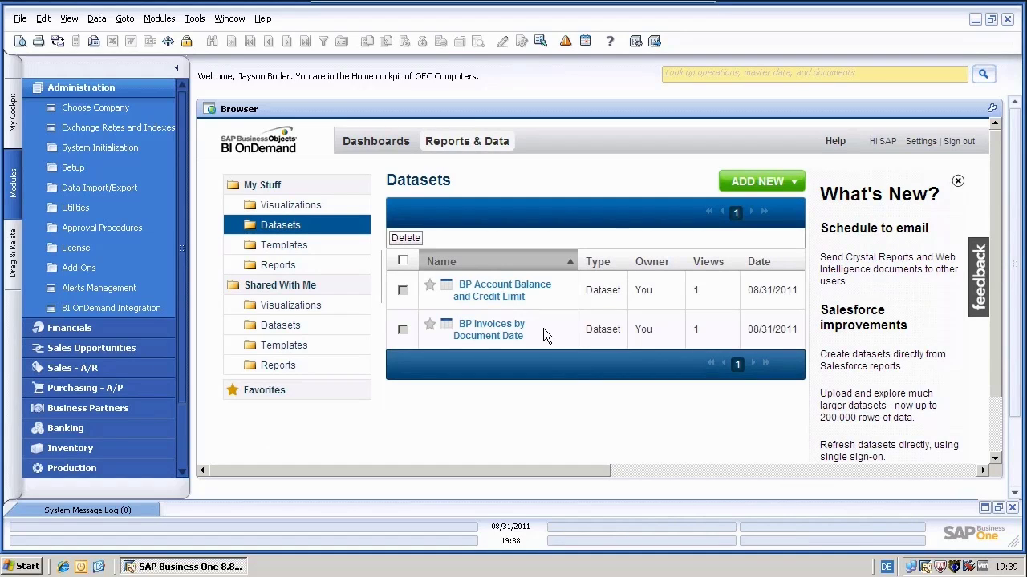
pyautogui.click(508, 295)
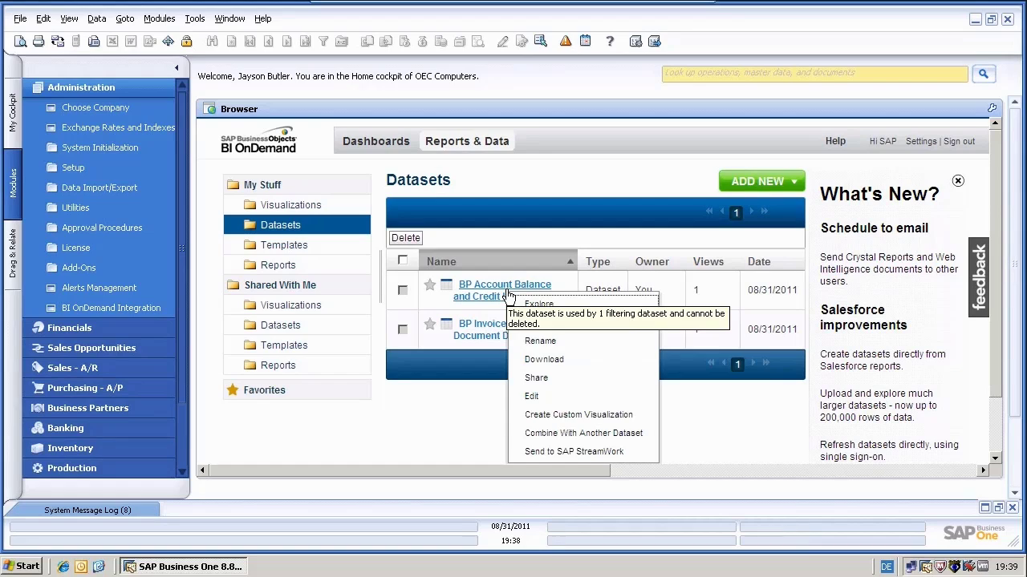
pyautogui.click(582, 433)
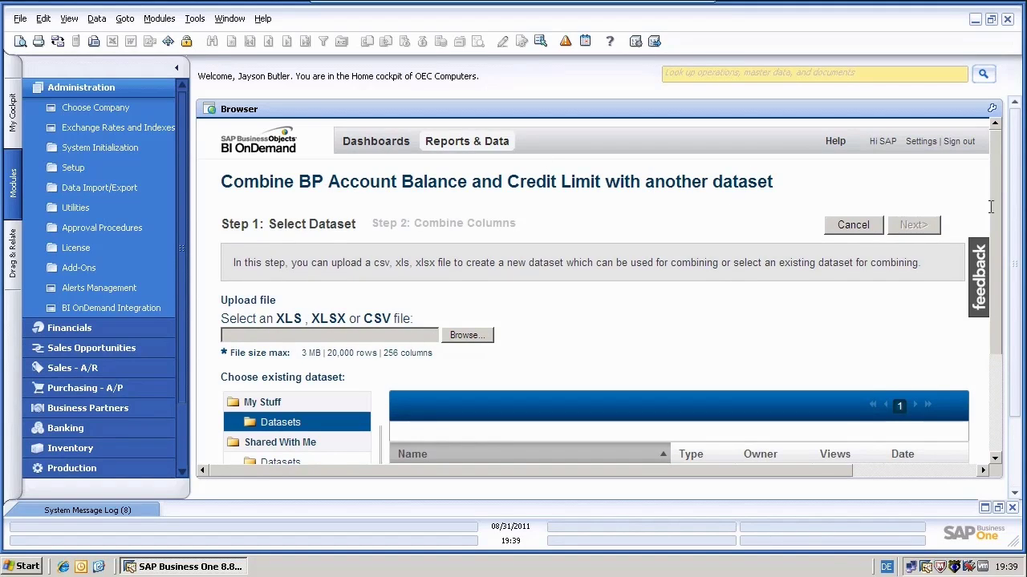
pyautogui.scroll(-3, 997, 207)
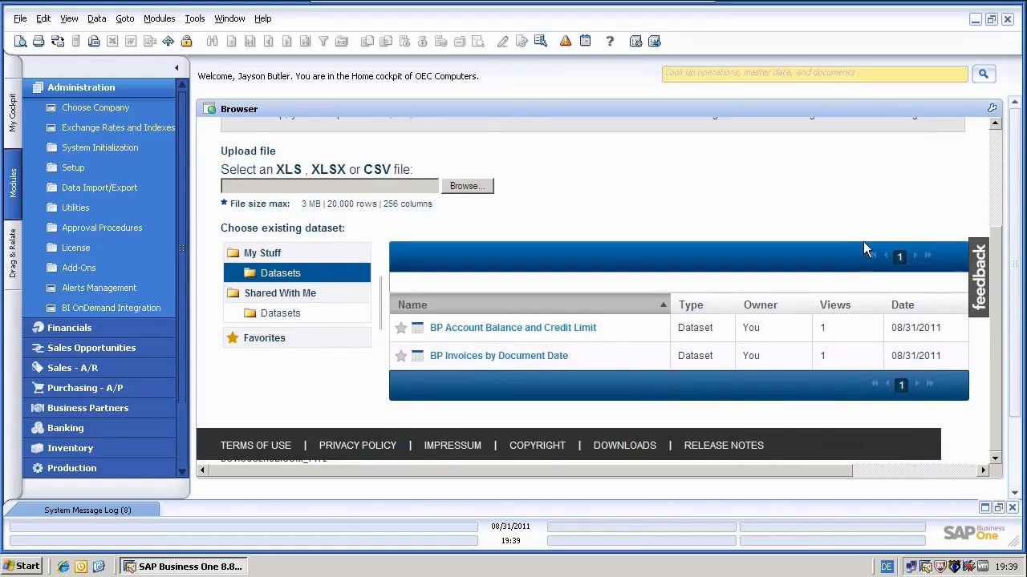
pyautogui.click(527, 360)
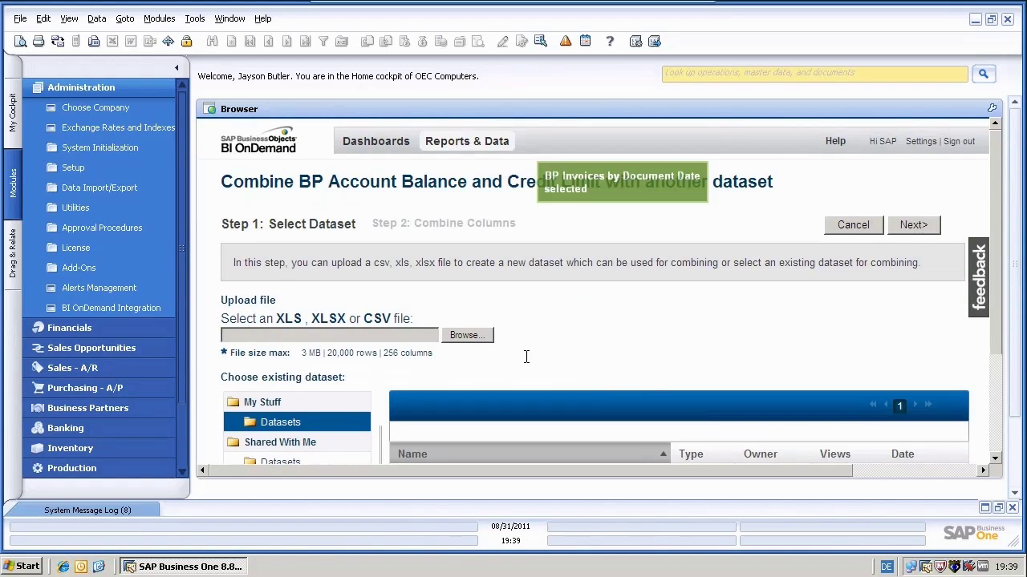
pyautogui.click(916, 225)
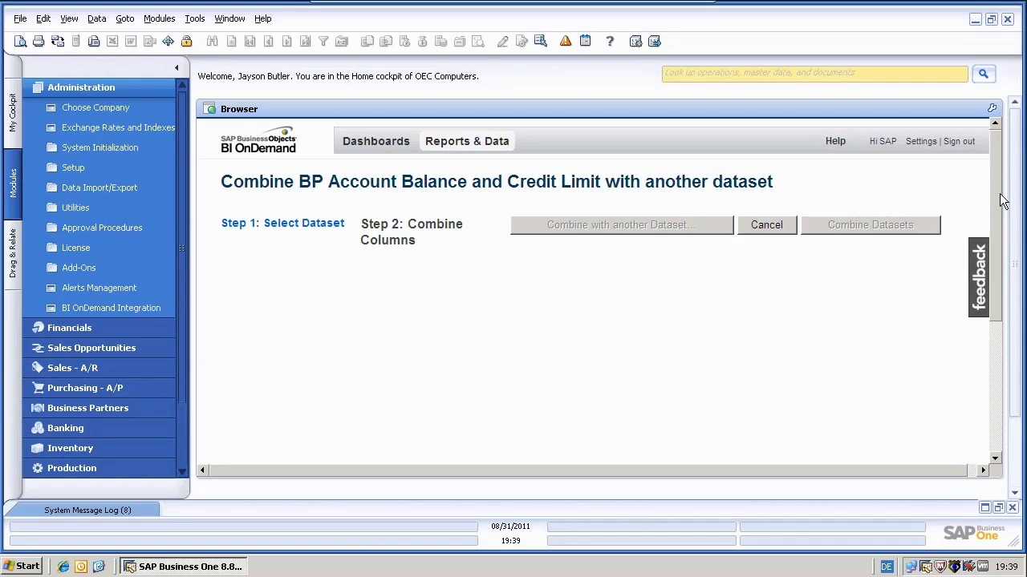
# - Review the column preview and merge the account and invoices datasets into one
pyautogui.moveTo(999, 193); pyautogui.dragTo(973, 158)
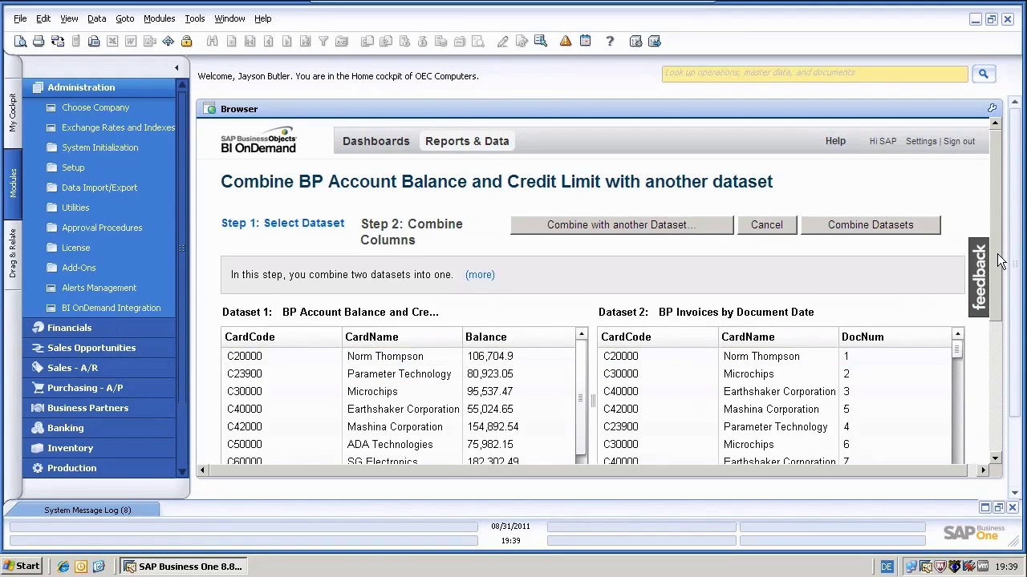
pyautogui.moveTo(1003, 261); pyautogui.dragTo(1008, 395)
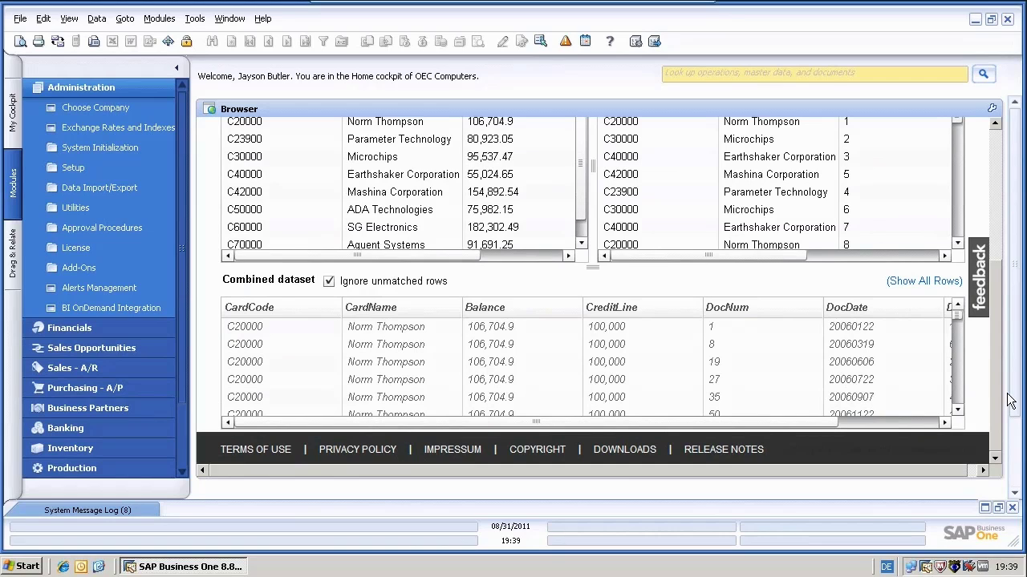
pyautogui.scroll(5, 995, 316)
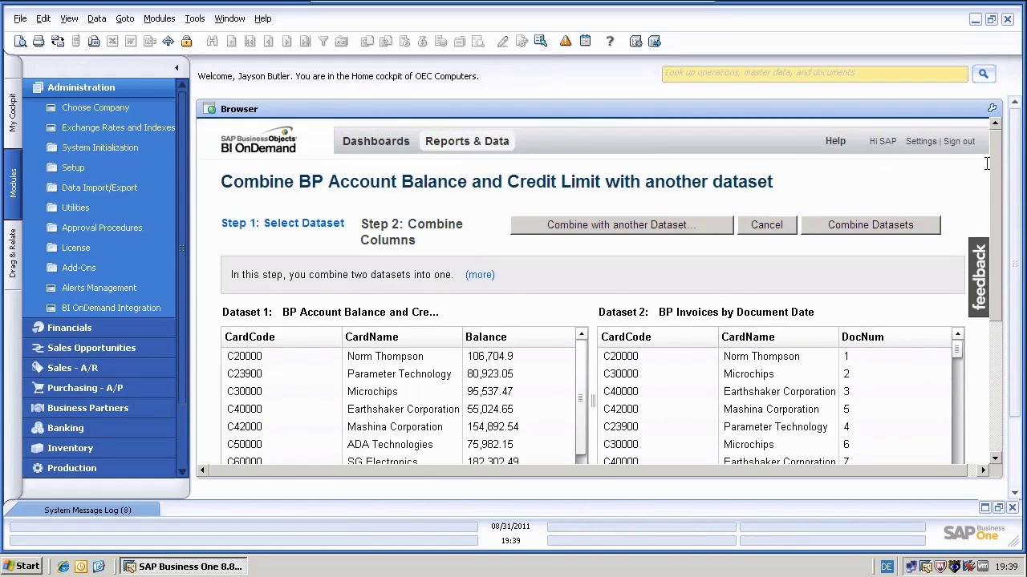
pyautogui.click(874, 226)
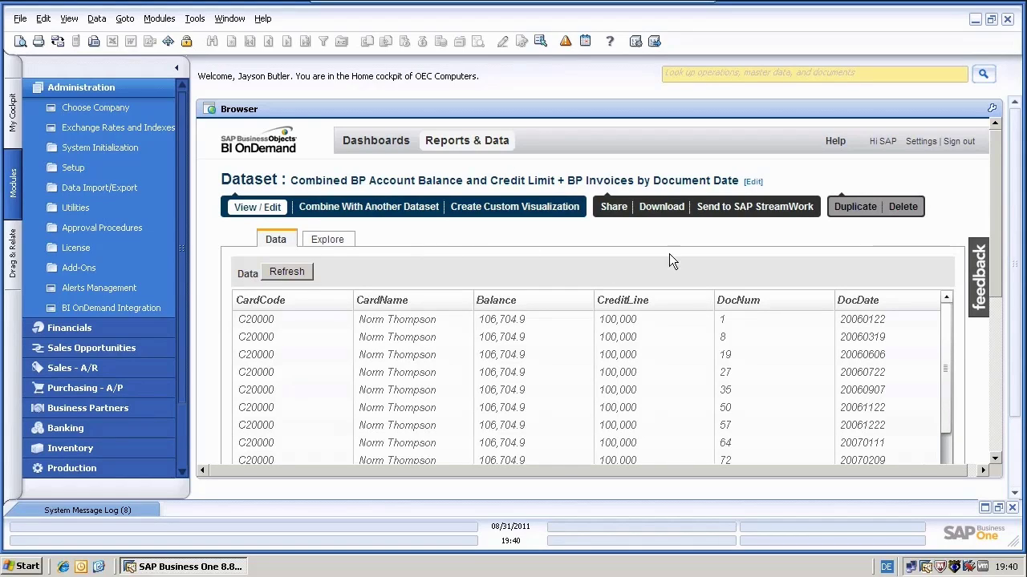
# - Sort the combined rows by DocNum and open the combined dataset for exploration
pyautogui.click(768, 304)
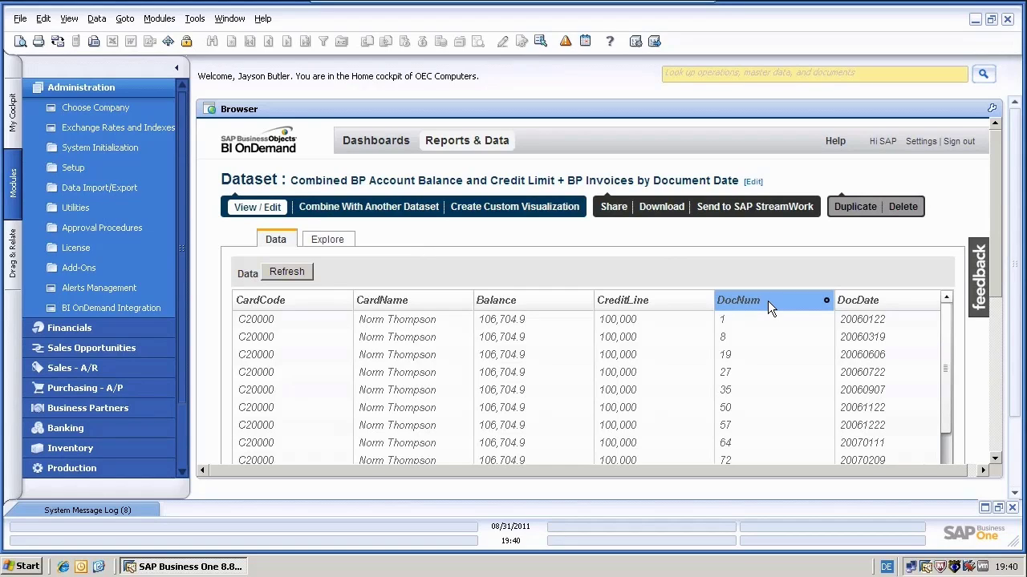
pyautogui.click(827, 300)
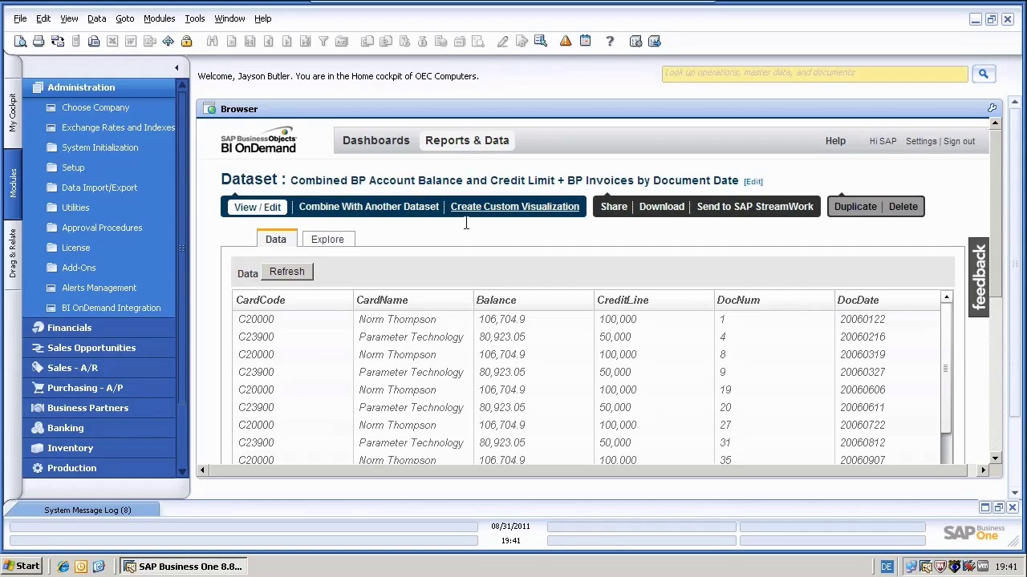
pyautogui.click(328, 244)
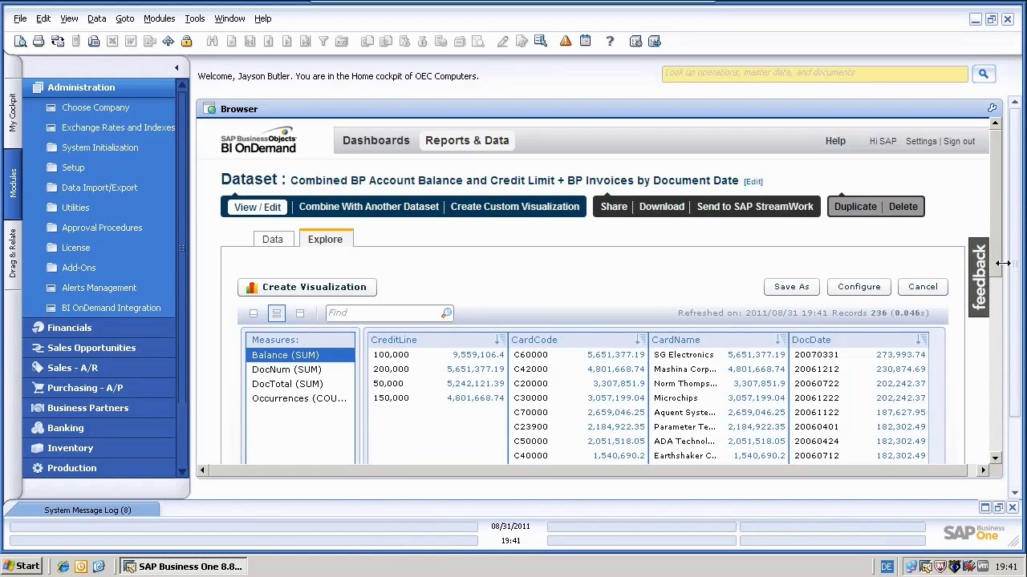
# - Group the chart by CardName and add DocTotal as a second measure beside Balance
pyautogui.scroll(-10, 990, 377)
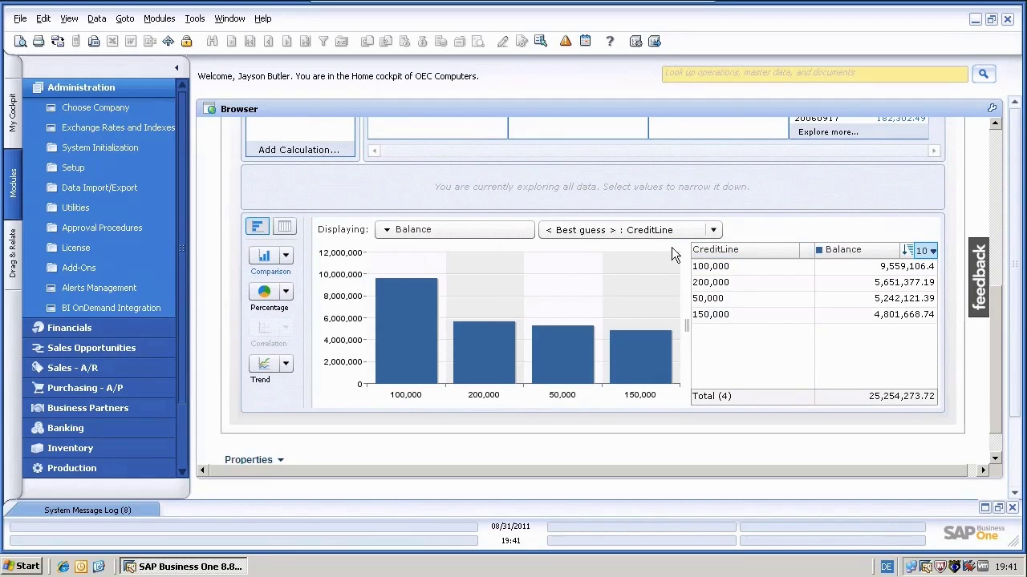
pyautogui.click(629, 230)
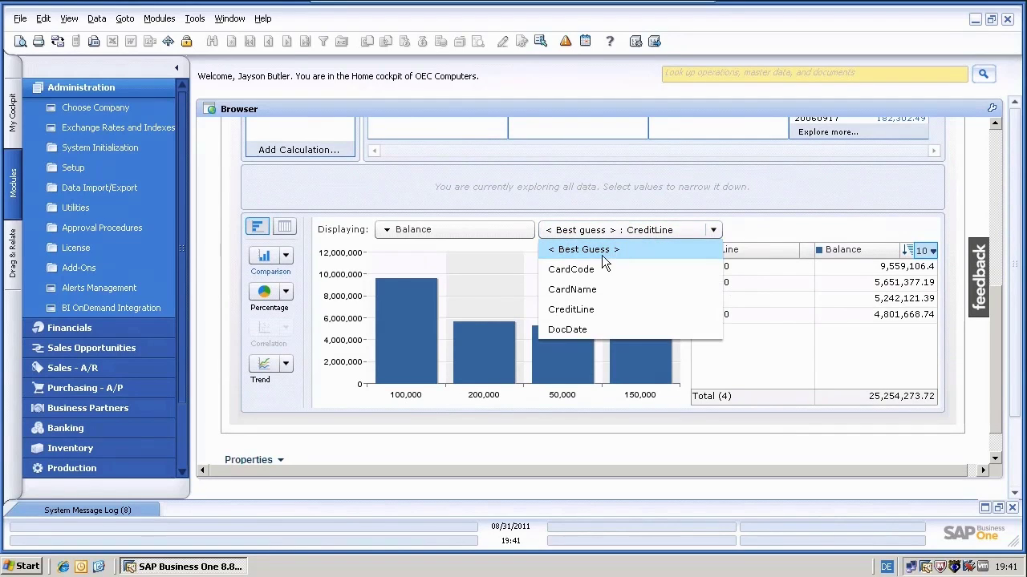
pyautogui.click(581, 289)
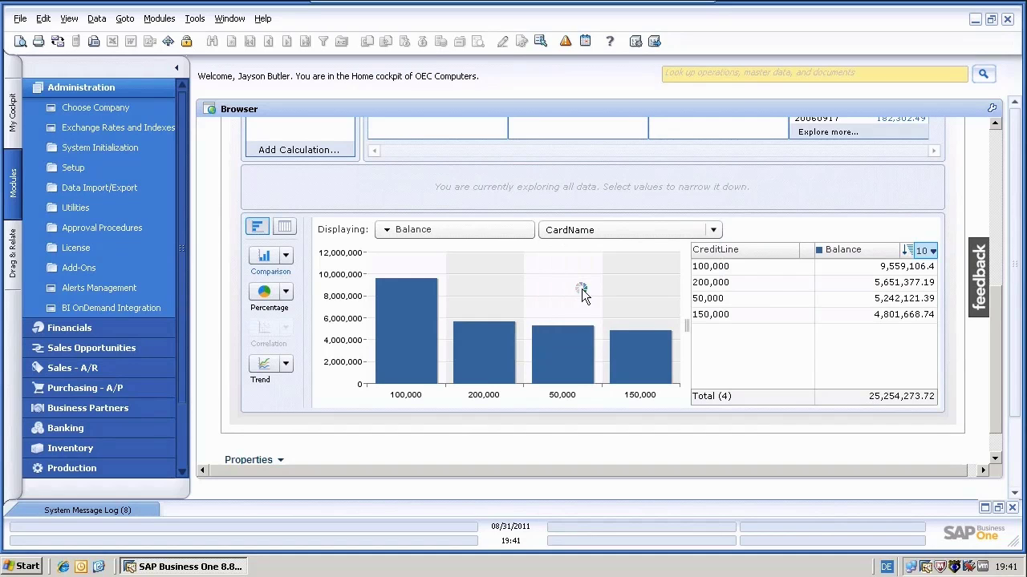
pyautogui.click(462, 231)
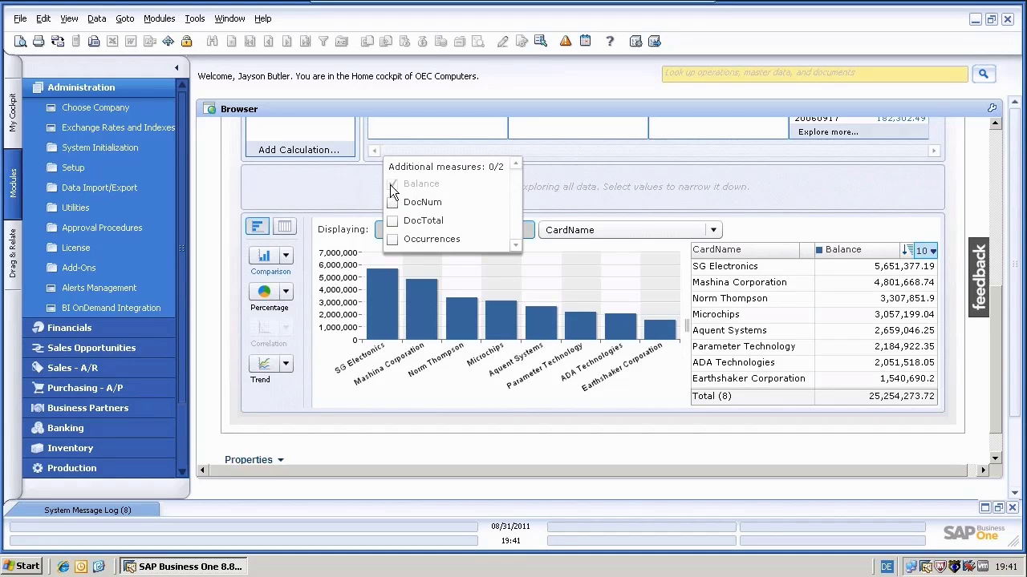
pyautogui.click(391, 221)
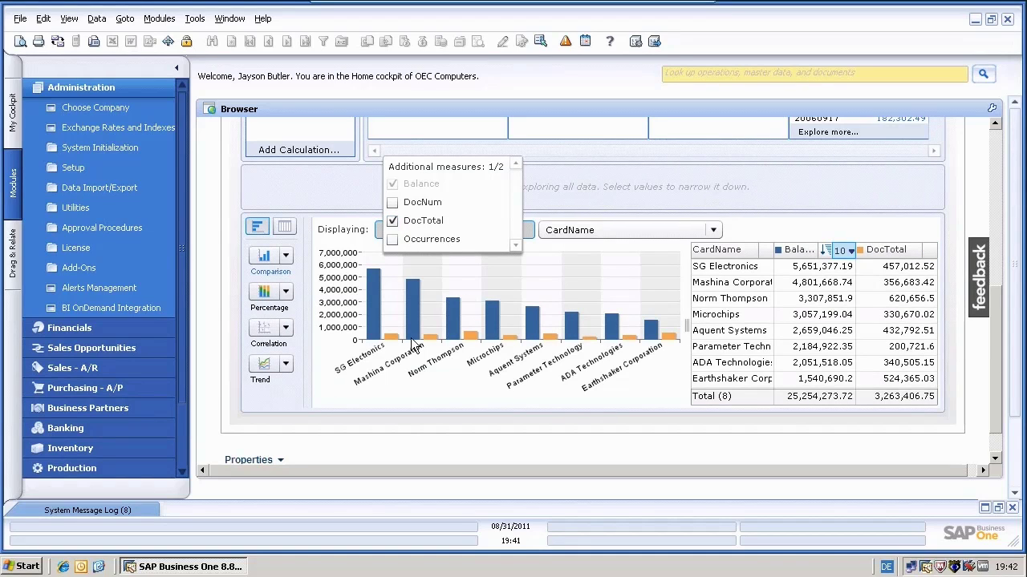
pyautogui.click(396, 391)
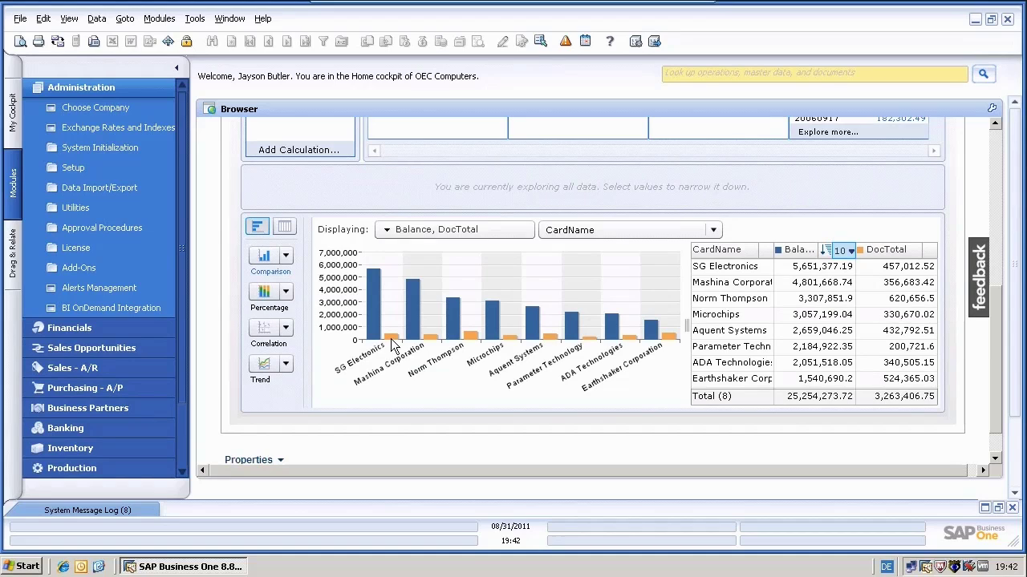
pyautogui.moveTo(393, 343)
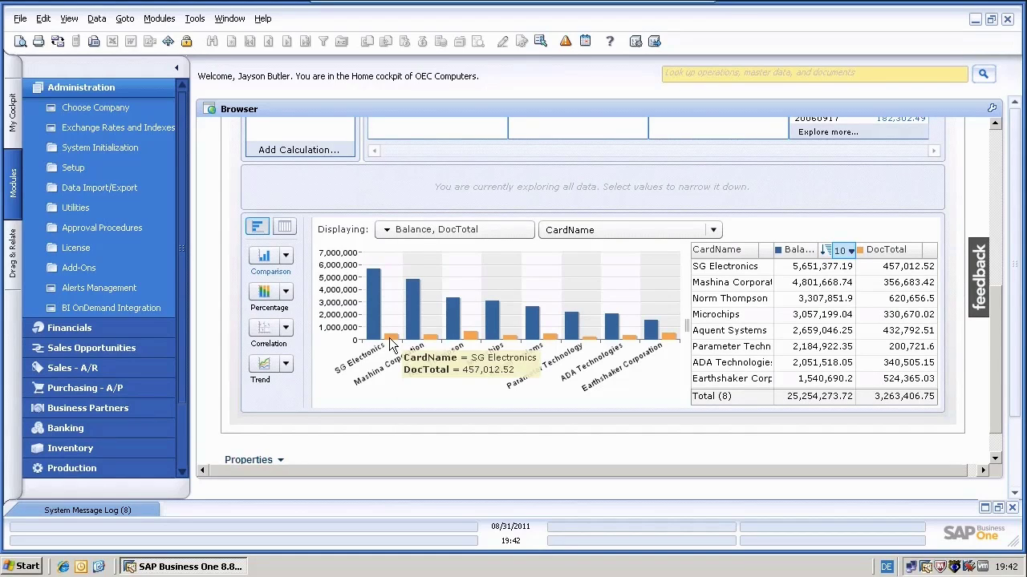
pyautogui.moveTo(998, 318); pyautogui.dragTo(995, 133)
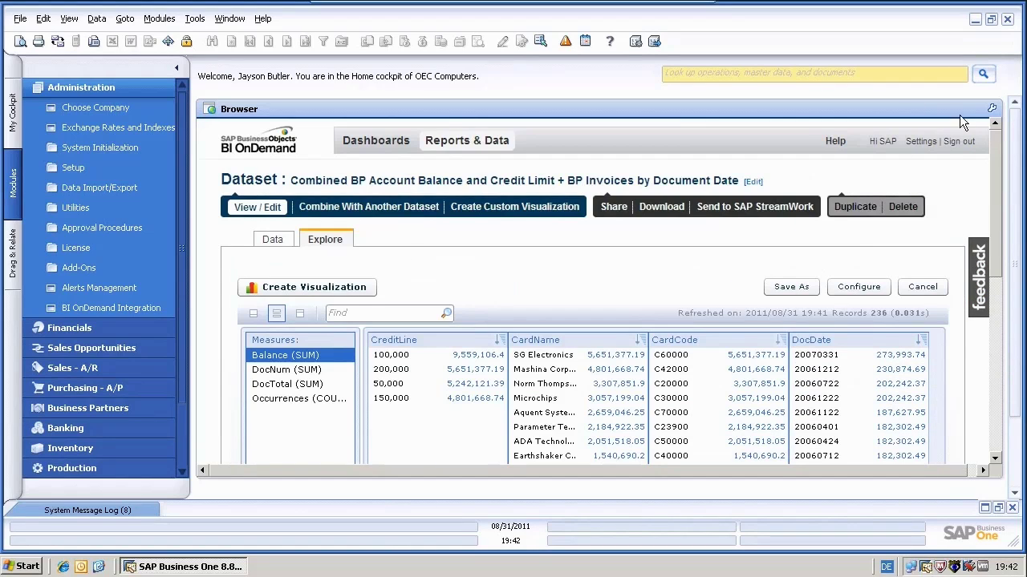
# - Save the Balance and DocTotal chart as visualization 'BP Invoices with Document Total, Balance'
pyautogui.click(326, 286)
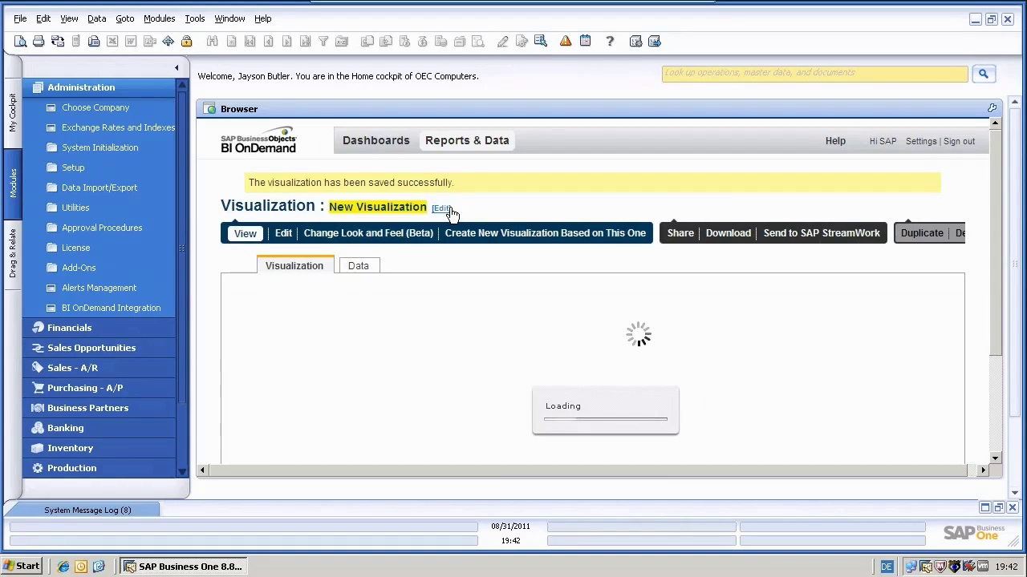
pyautogui.click(442, 208)
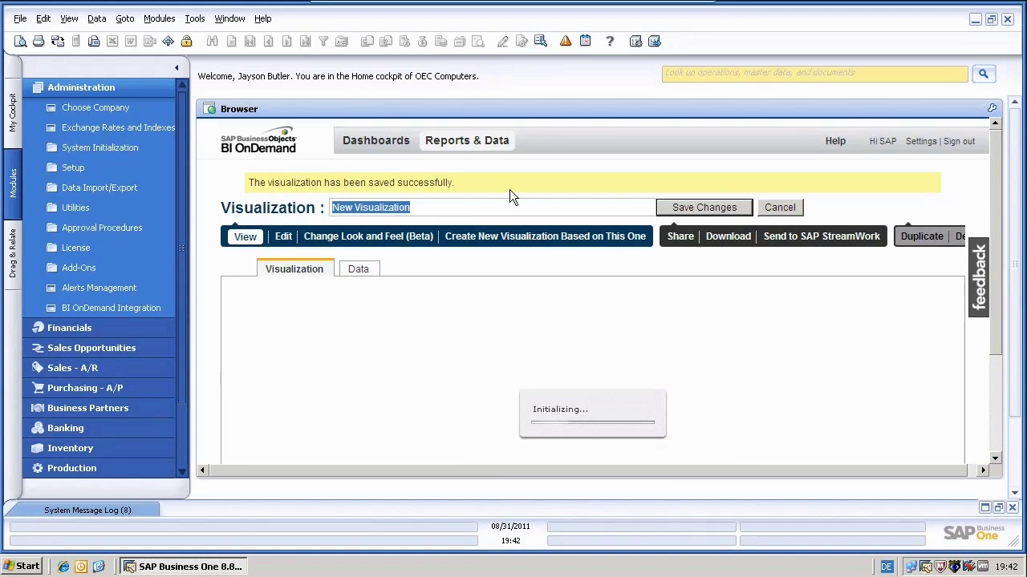
pyautogui.write('BP ')
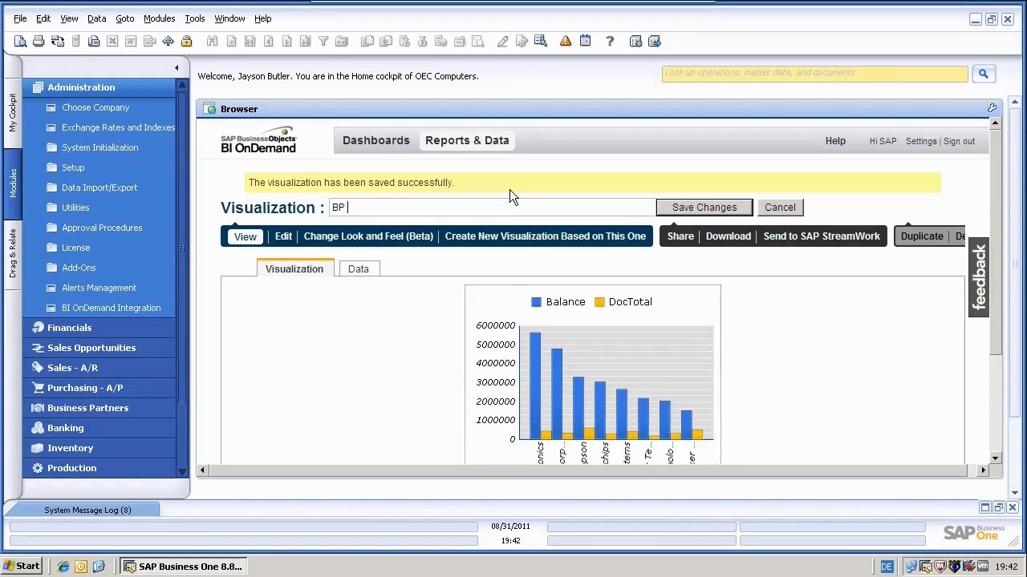
pyautogui.write('Invoices with Document Total, Balance')
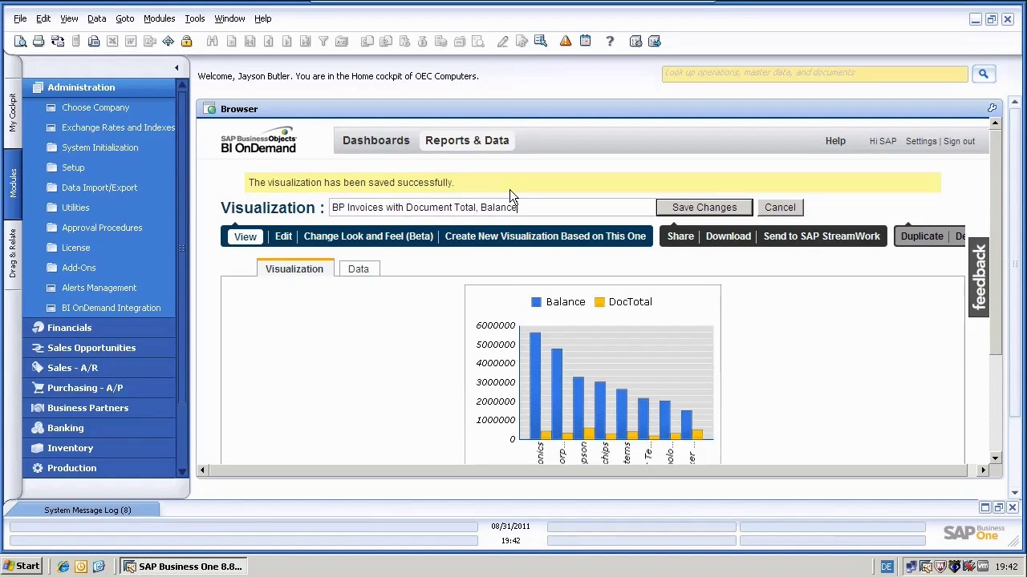
pyautogui.click(727, 210)
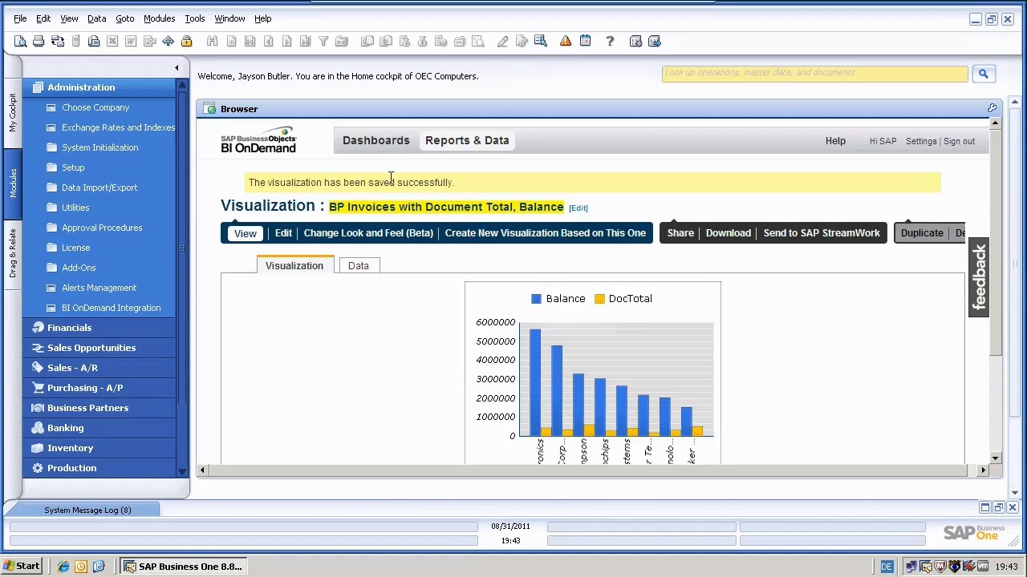
pyautogui.click(376, 147)
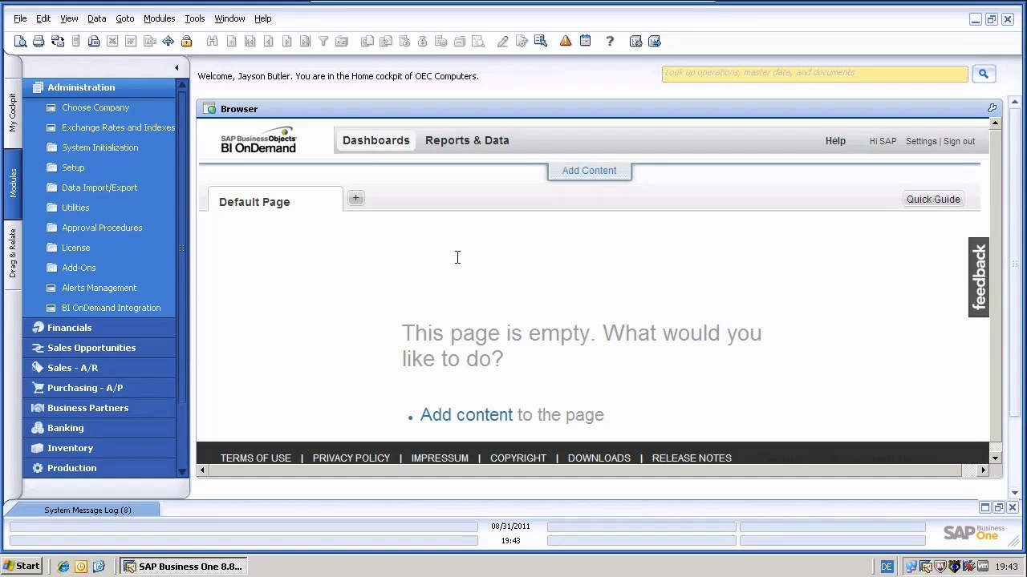
# - Open the Module Gallery for the empty Default Page and preview the three My Stuff BP modules
pyautogui.click(582, 171)
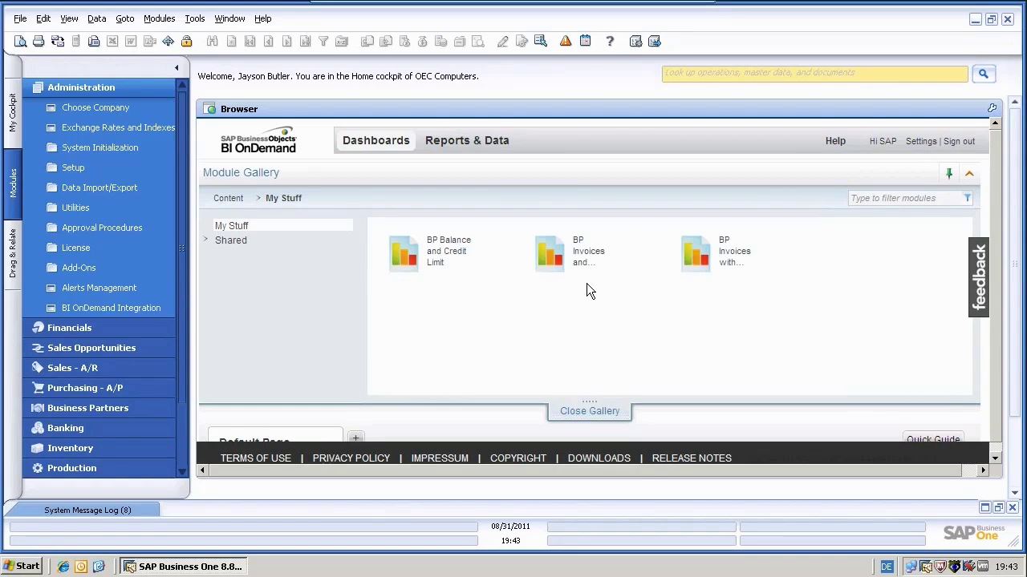
pyautogui.moveTo(509, 278)
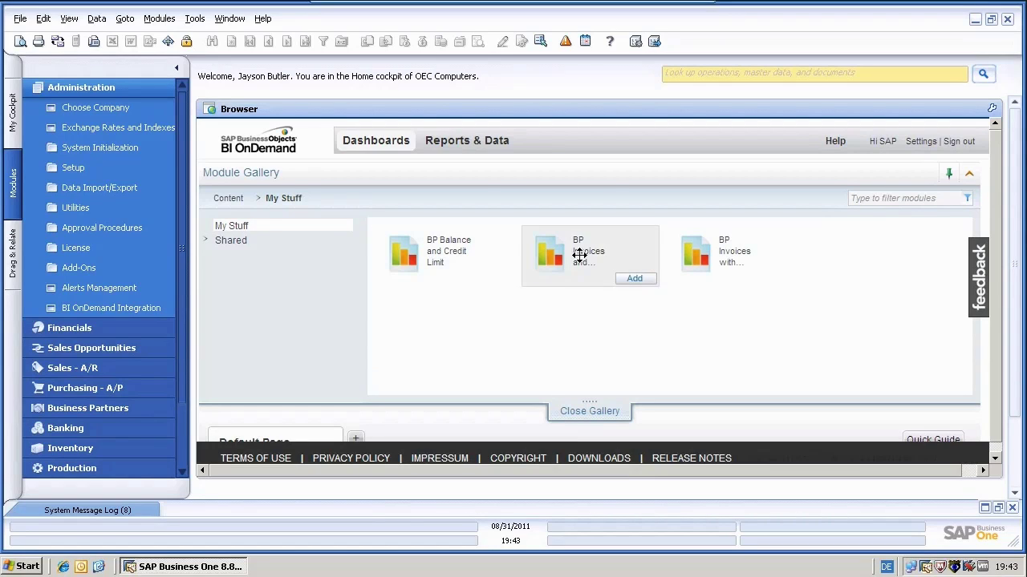
pyautogui.moveTo(694, 257)
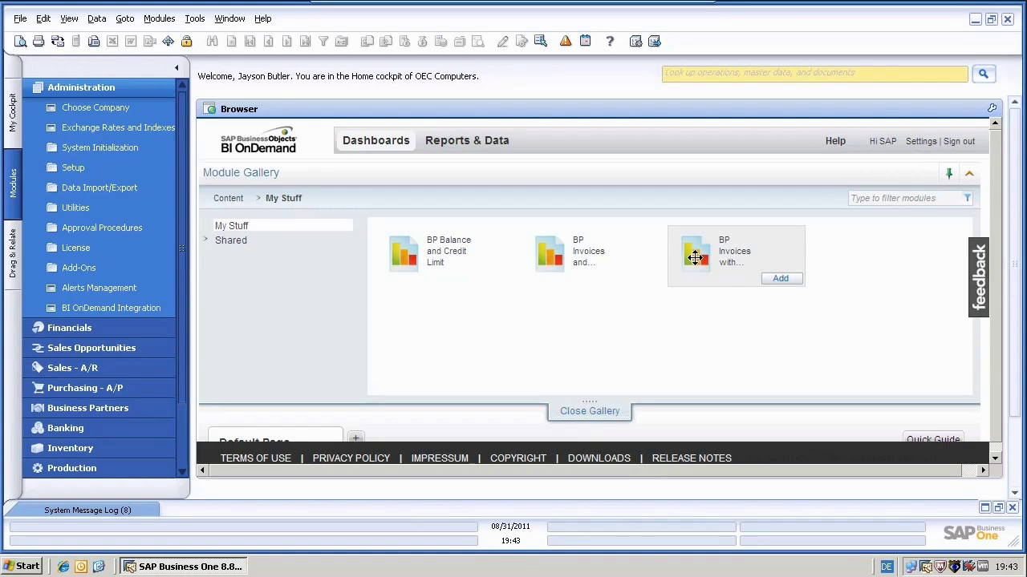
pyautogui.moveTo(476, 280)
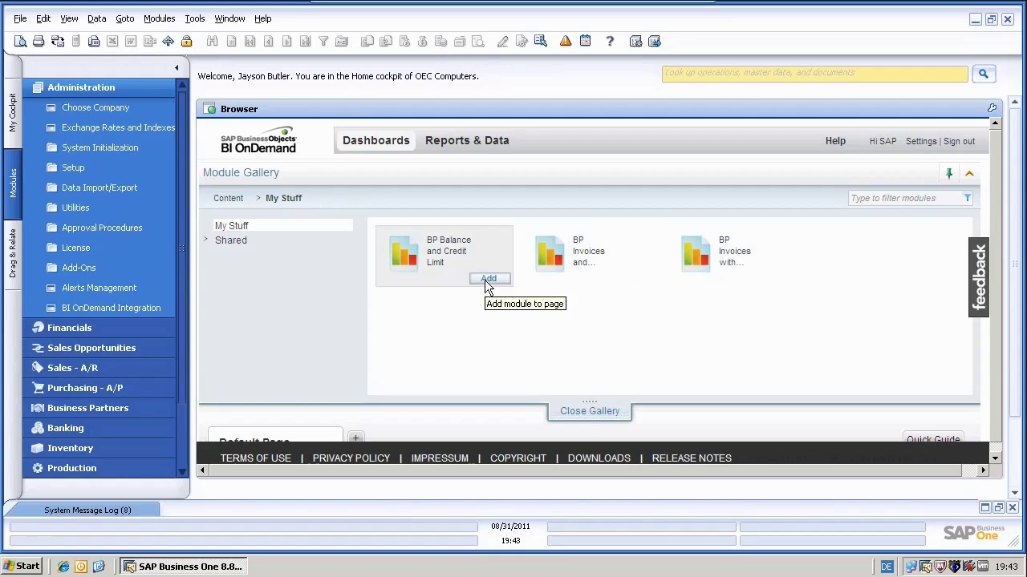
pyautogui.moveTo(541, 281)
pyautogui.moveTo(711, 277)
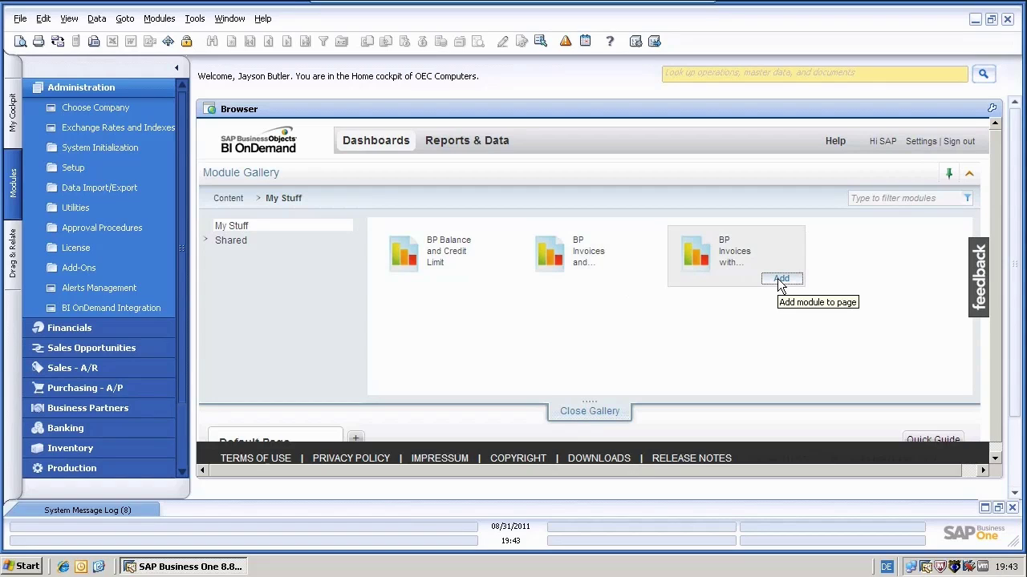
# - Close the gallery and drag both BP Invoices charts beside BP Balance and Credit Limit
pyautogui.click(590, 415)
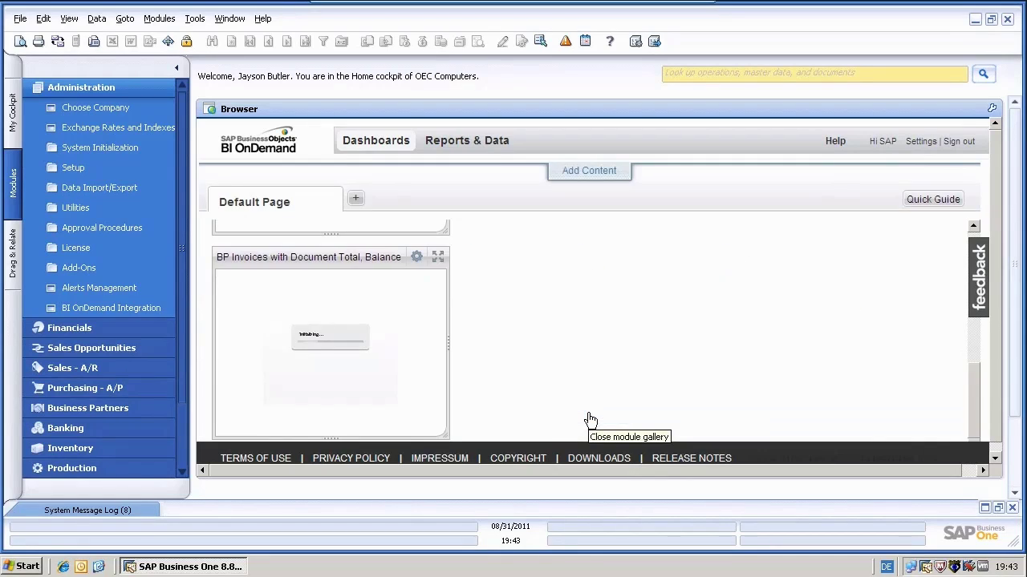
pyautogui.scroll(1, 973, 370)
pyautogui.scroll(3, 973, 371)
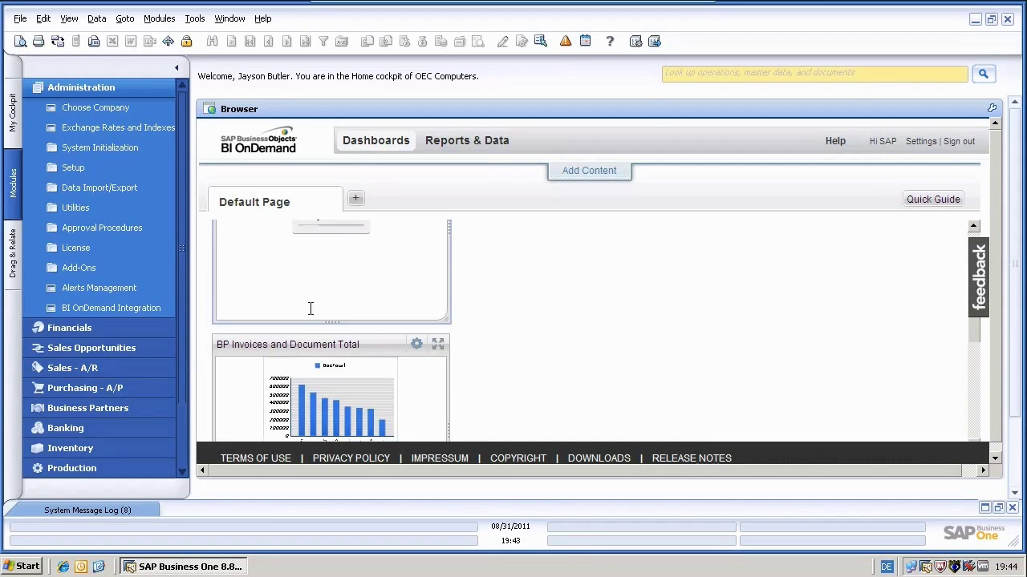
pyautogui.moveTo(310, 345); pyautogui.dragTo(502, 213)
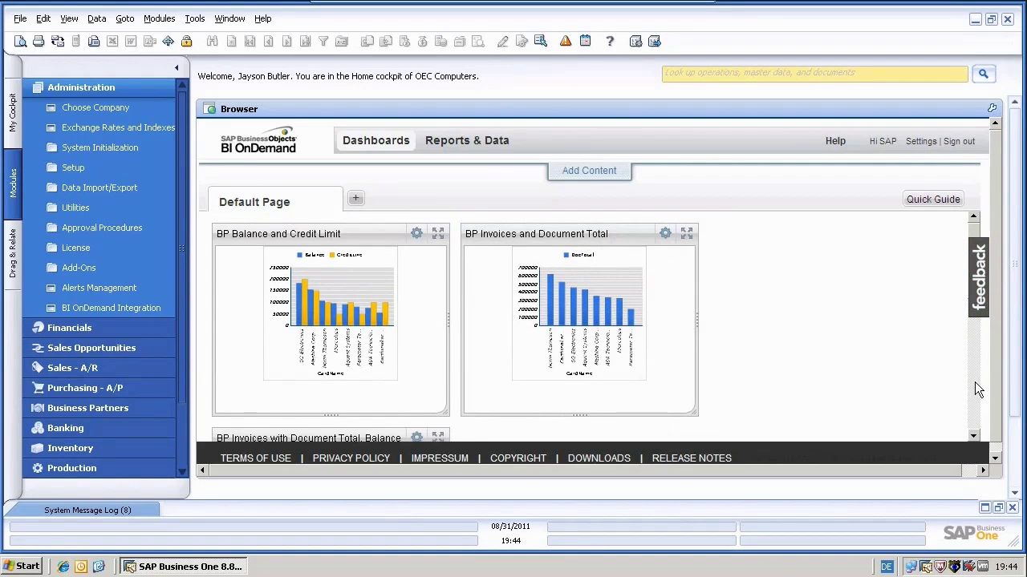
pyautogui.scroll(-3, 974, 382)
pyautogui.moveTo(219, 235); pyautogui.dragTo(721, 246)
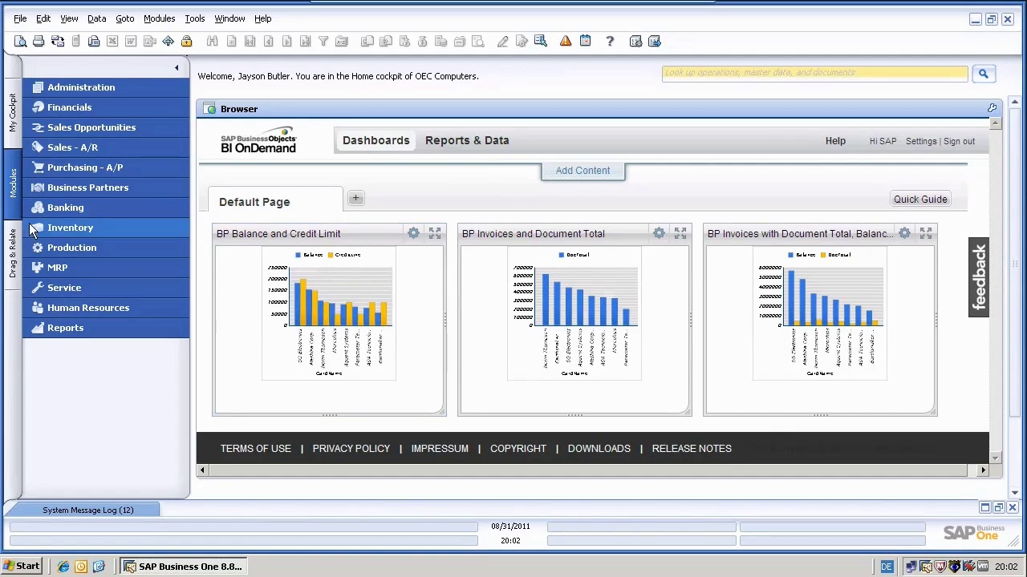
# - In Business Partner Master Data, search code 'c' and load the first customer's record
pyautogui.click(105, 187)
pyautogui.click(99, 208)
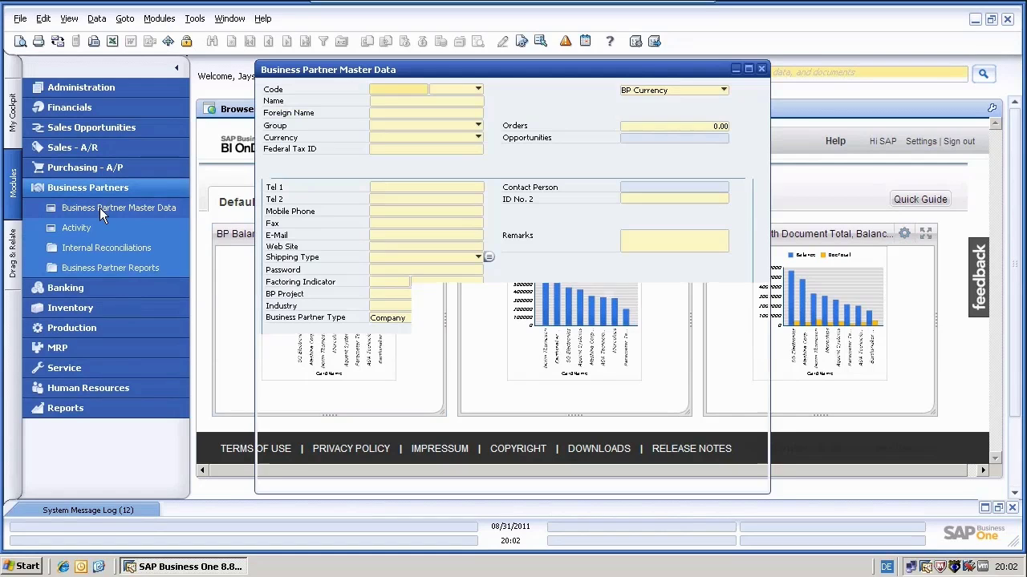
pyautogui.click(389, 88)
pyautogui.write('c')
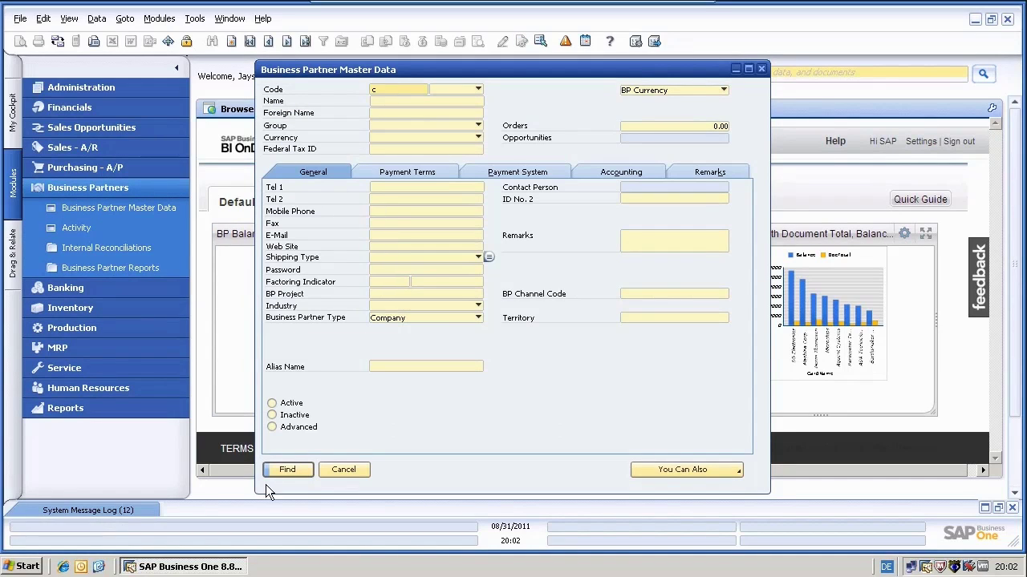
pyautogui.click(286, 470)
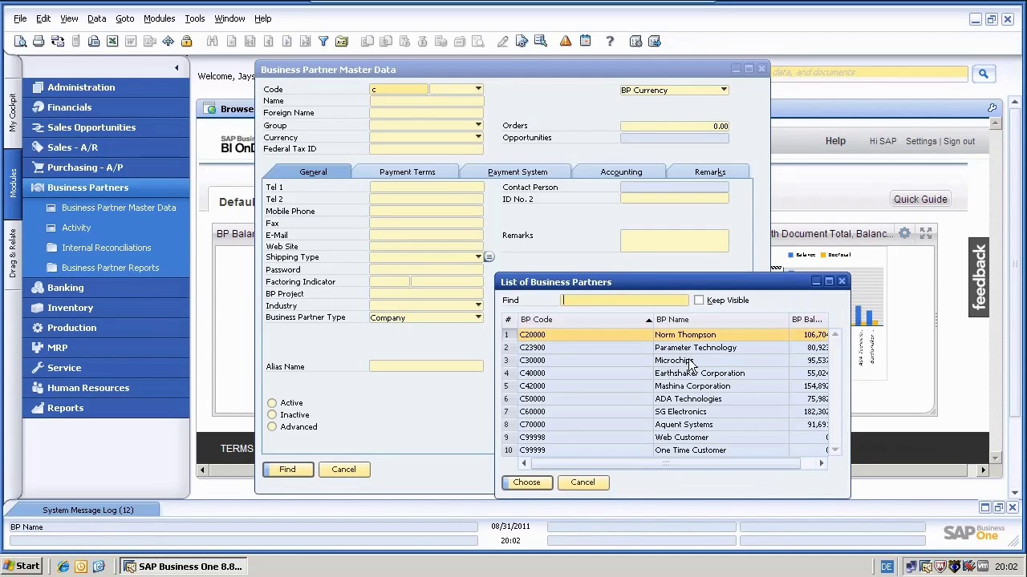
pyautogui.doubleClick(672, 336)
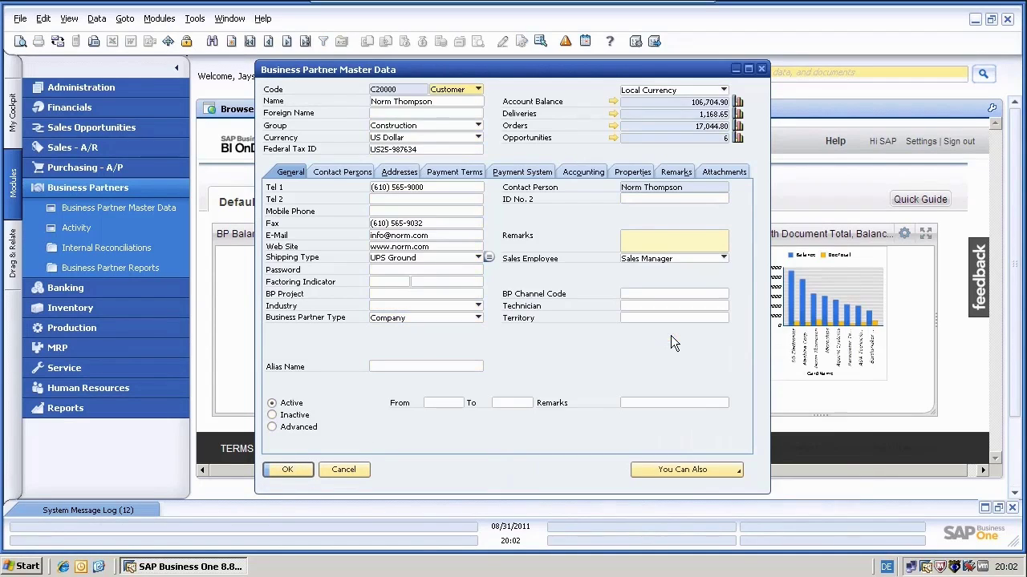
# - Set the customer's Credit Limit to 1,000,000 on Payment Terms, update the record and close it
pyautogui.click(459, 173)
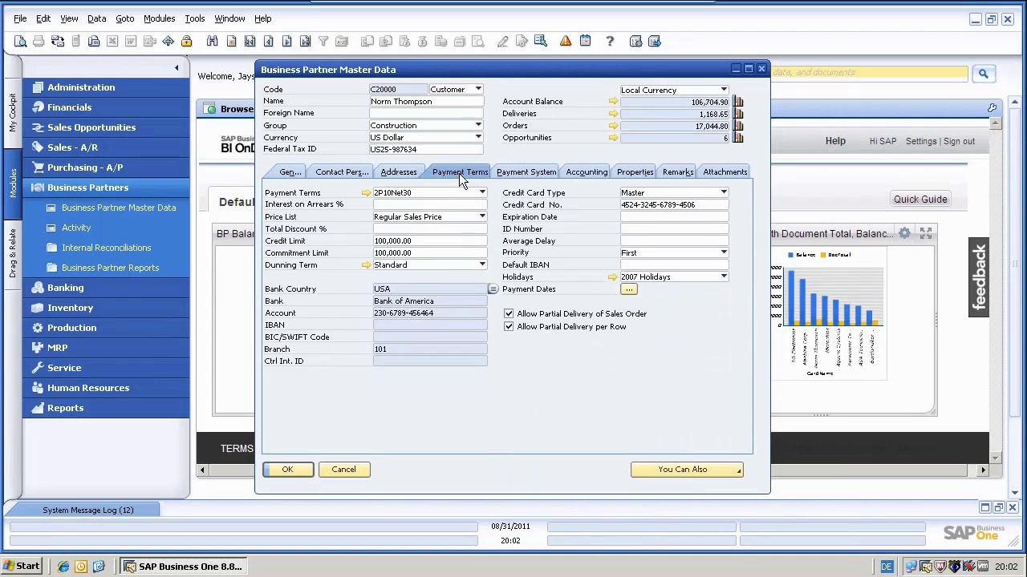
pyautogui.click(414, 241)
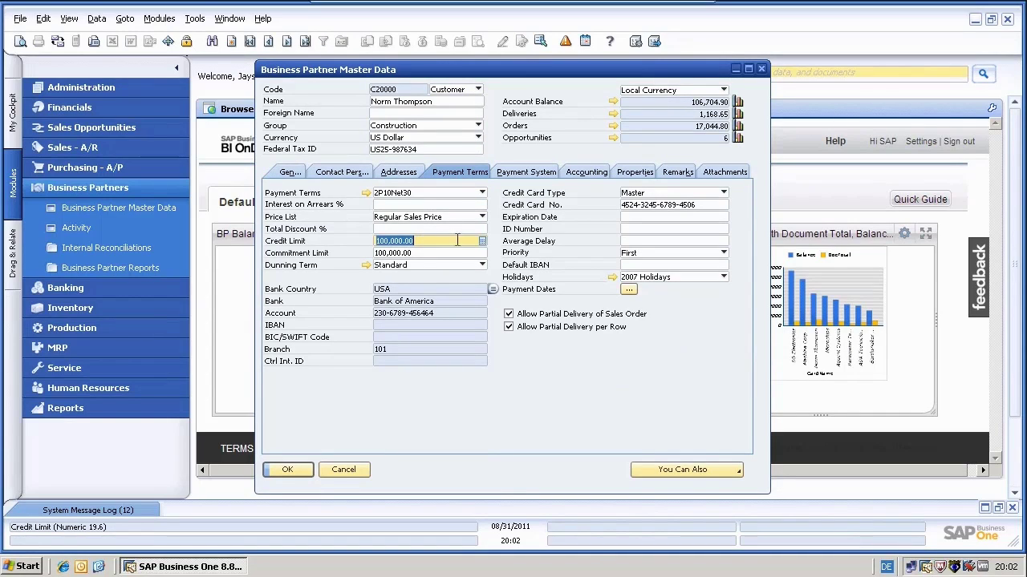
pyautogui.click(482, 241)
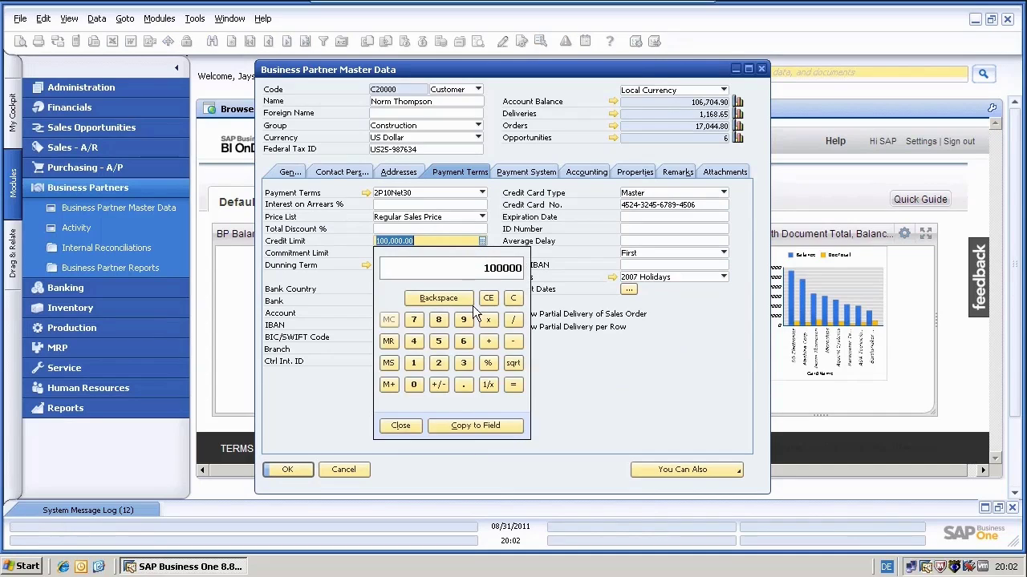
pyautogui.click(413, 362)
pyautogui.click(411, 385)
pyautogui.click(411, 384)
pyautogui.click(411, 384)
pyautogui.click(412, 385)
pyautogui.click(411, 384)
pyautogui.click(411, 384)
pyautogui.click(447, 424)
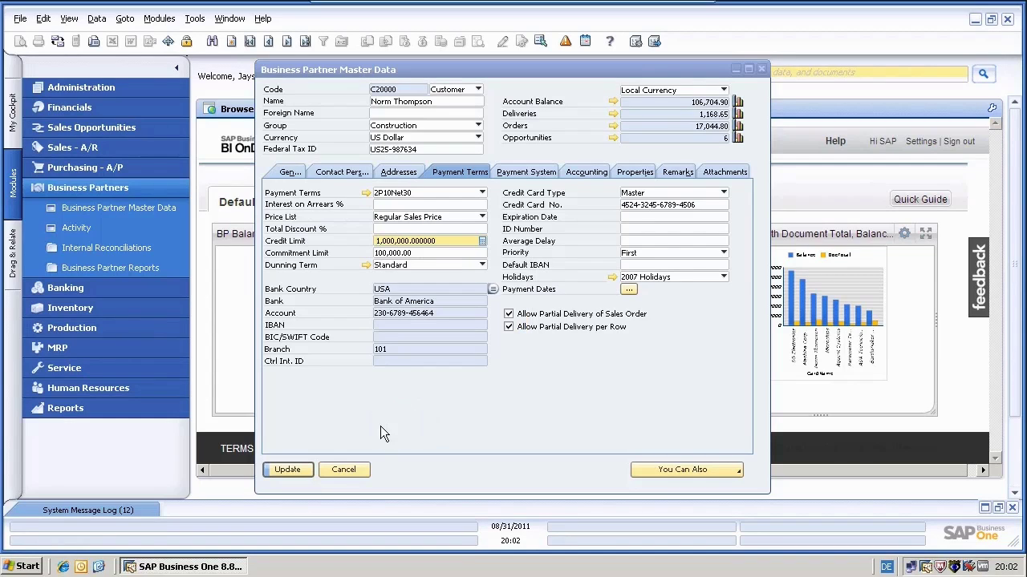
pyautogui.click(301, 470)
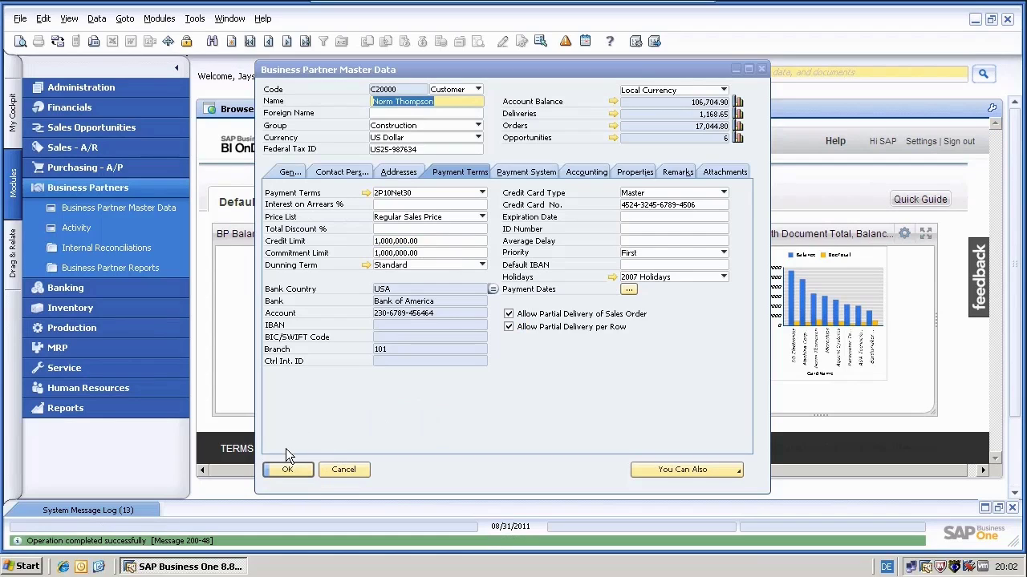
pyautogui.click(282, 471)
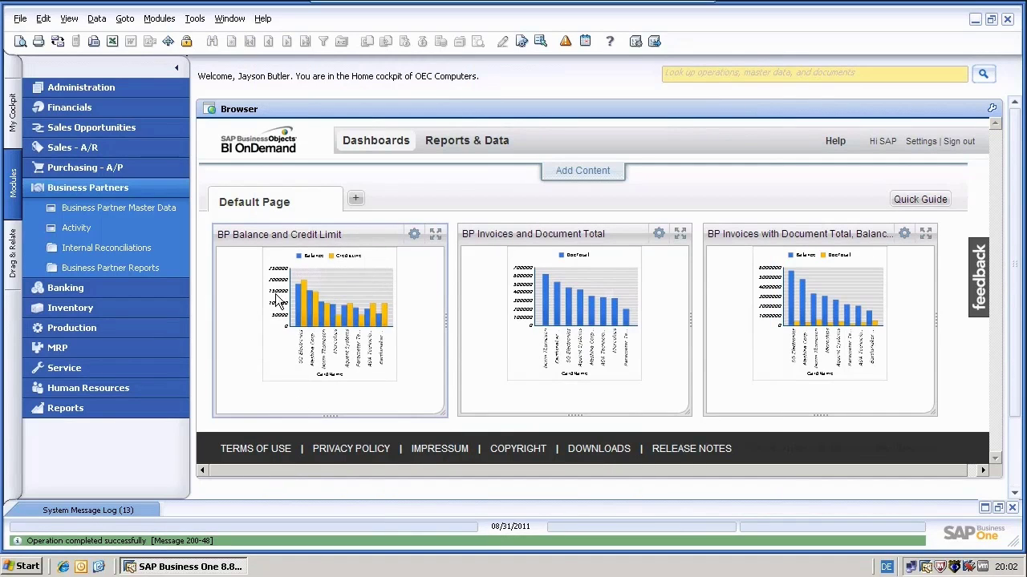
# - Reload the Dashboards page and expand Administration in the Modules panel
pyautogui.click(386, 149)
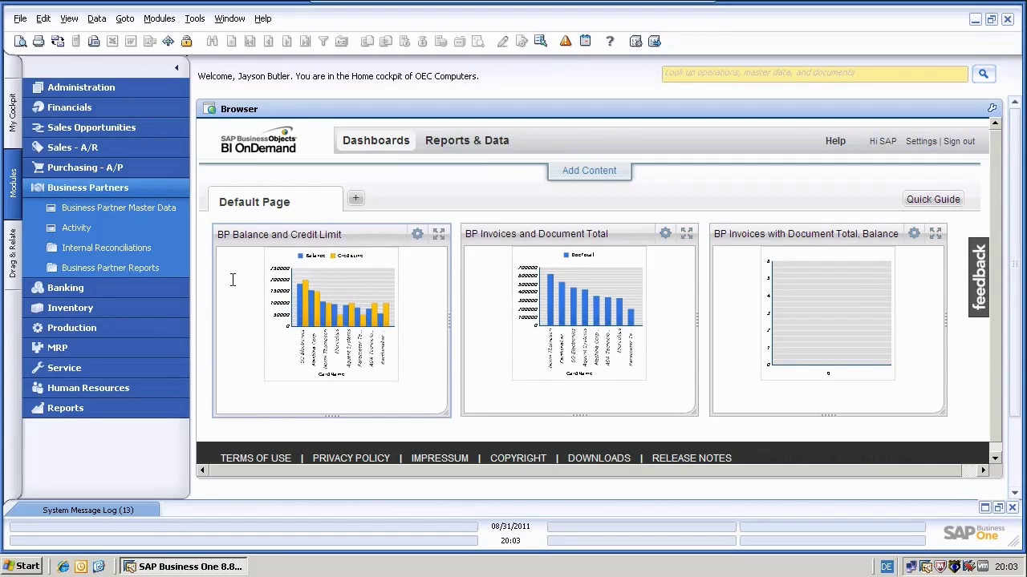
pyautogui.click(80, 90)
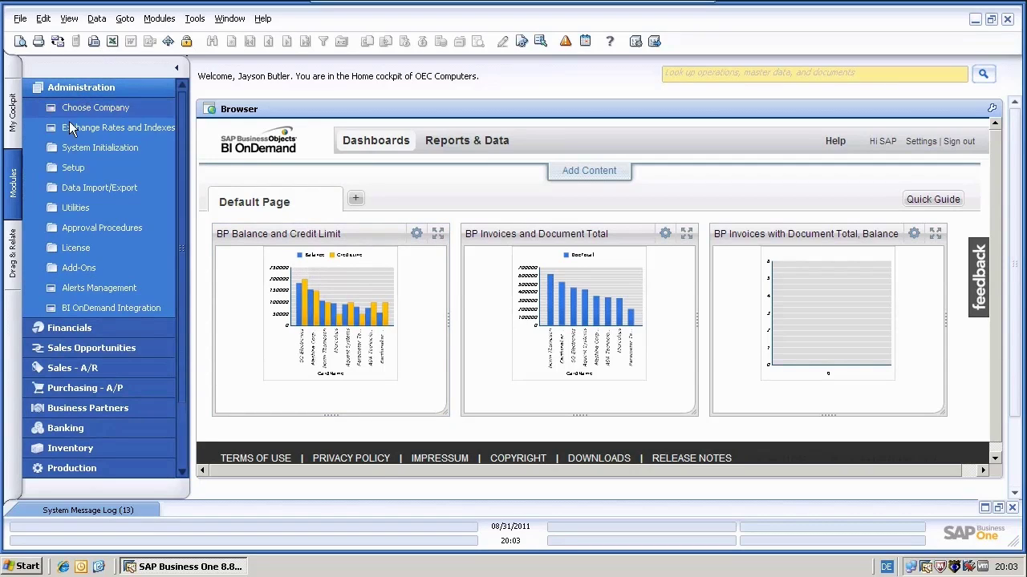
# - In BI OnDemand Integration, upload the BP Account Balance and Credit Limit query now and confirm
pyautogui.click(83, 309)
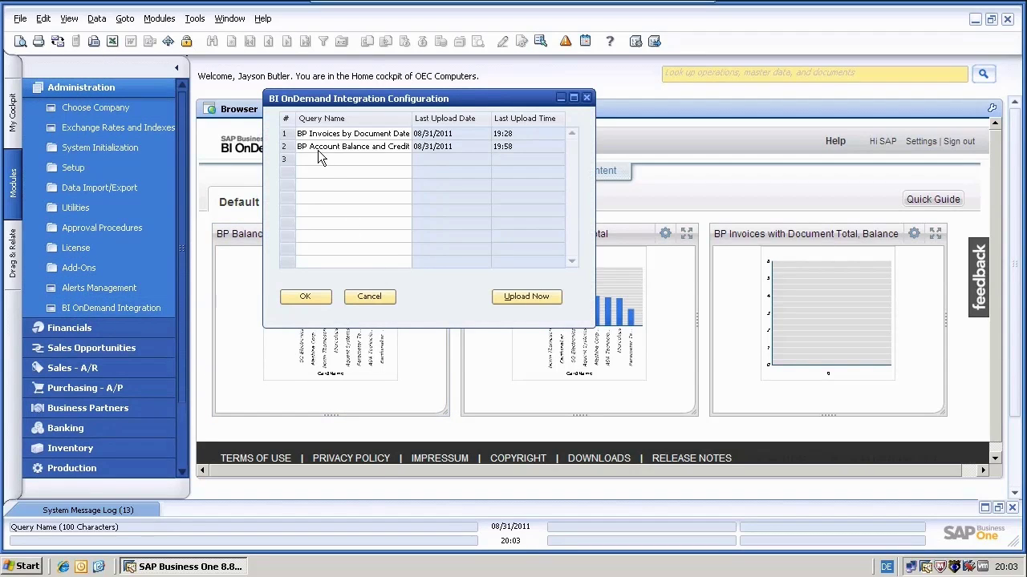
pyautogui.click(286, 148)
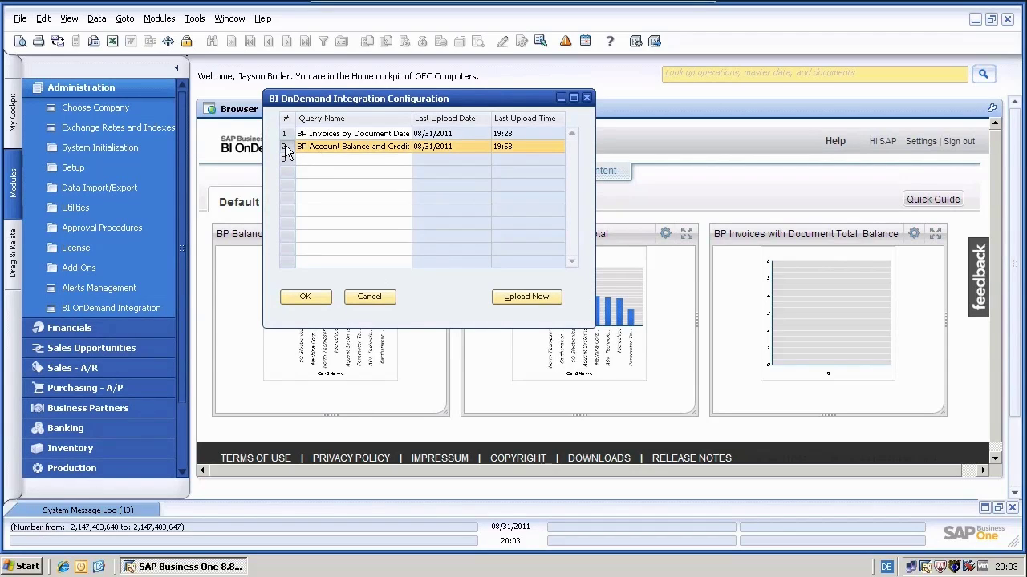
pyautogui.click(511, 296)
pyautogui.click(353, 285)
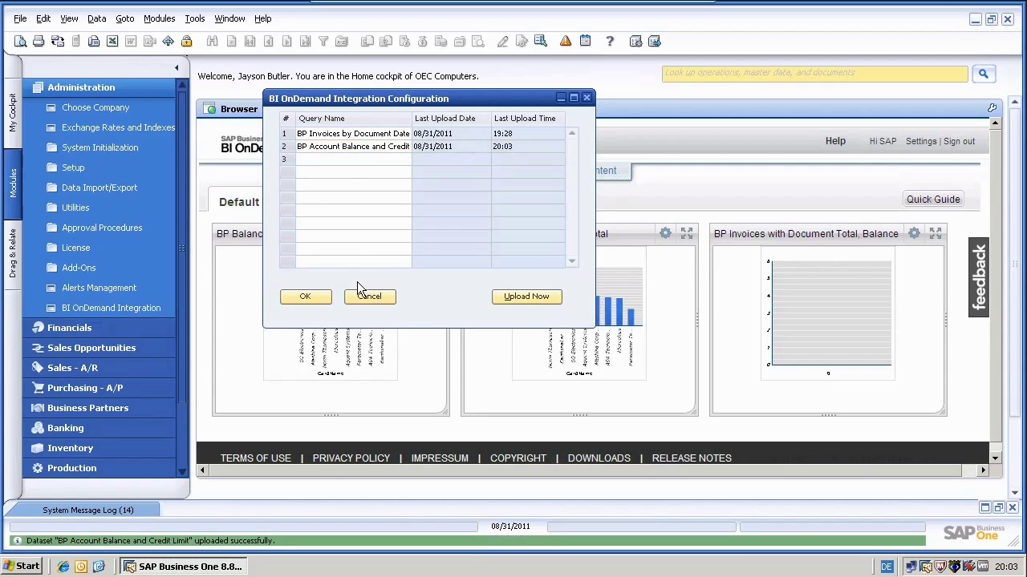
# - Close the integration settings, reload Dashboards, and check the CreditLine bar reads 1,000,000
pyautogui.click(313, 292)
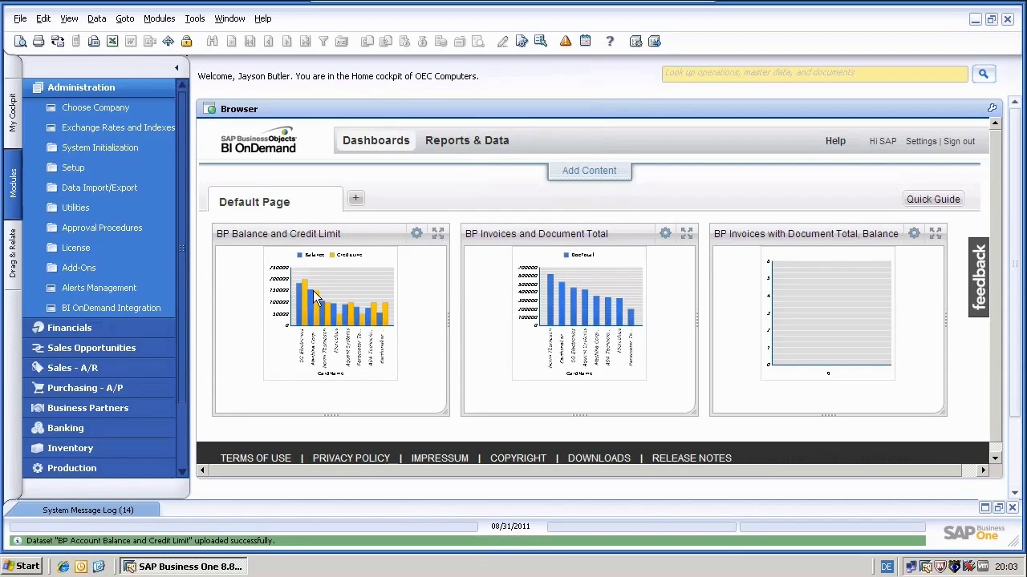
pyautogui.click(368, 143)
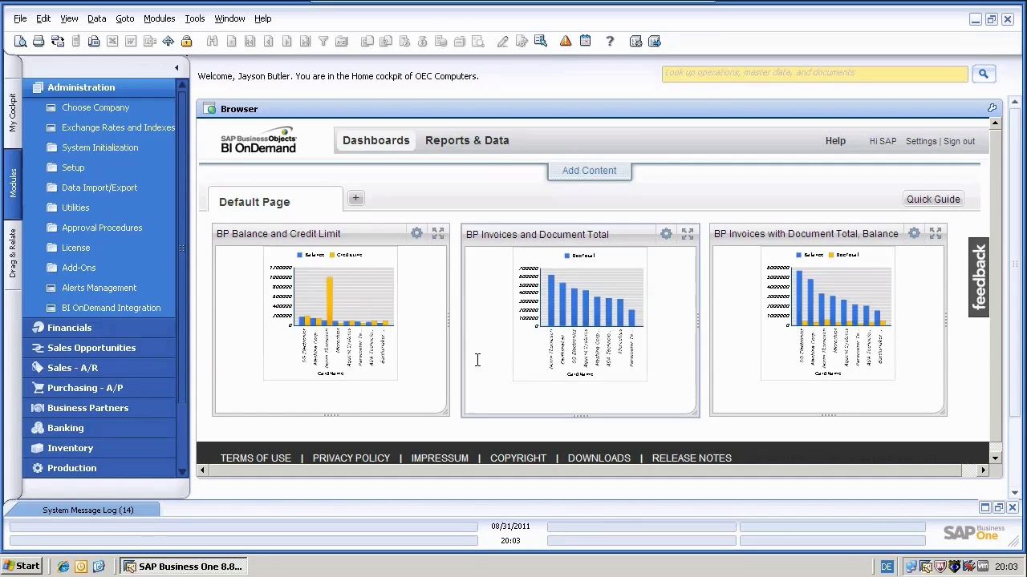
pyautogui.moveTo(330, 310)
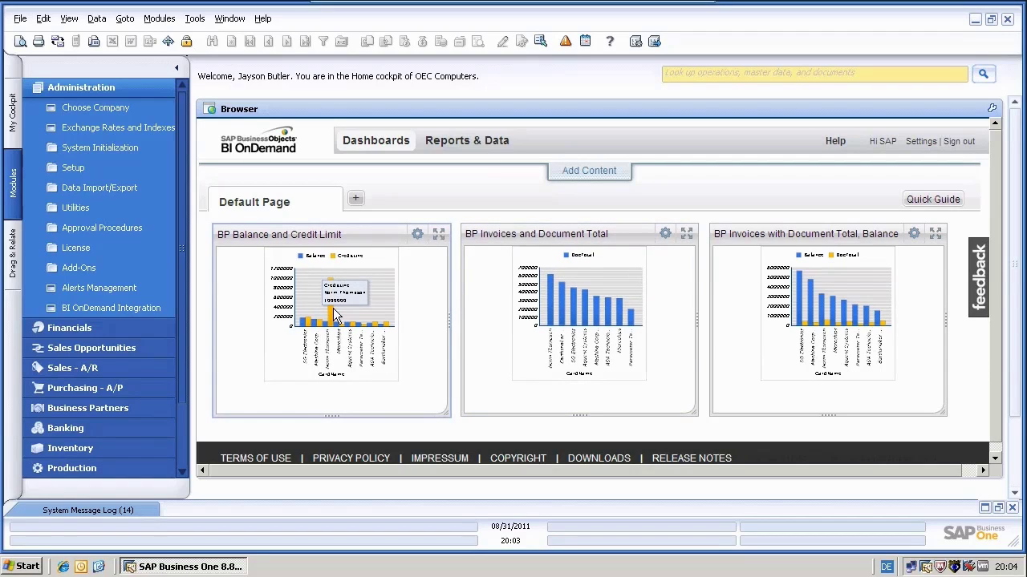